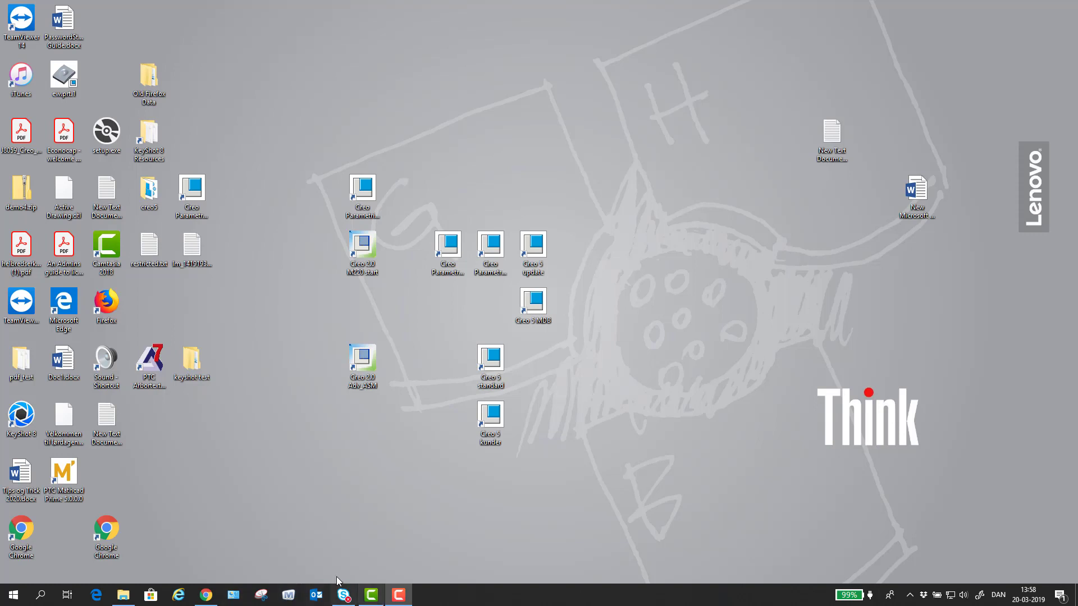
Open PTC's eSupport page and scroll down to the Download Software option
{"action": "right_click", "coordinate": [127, 601]}
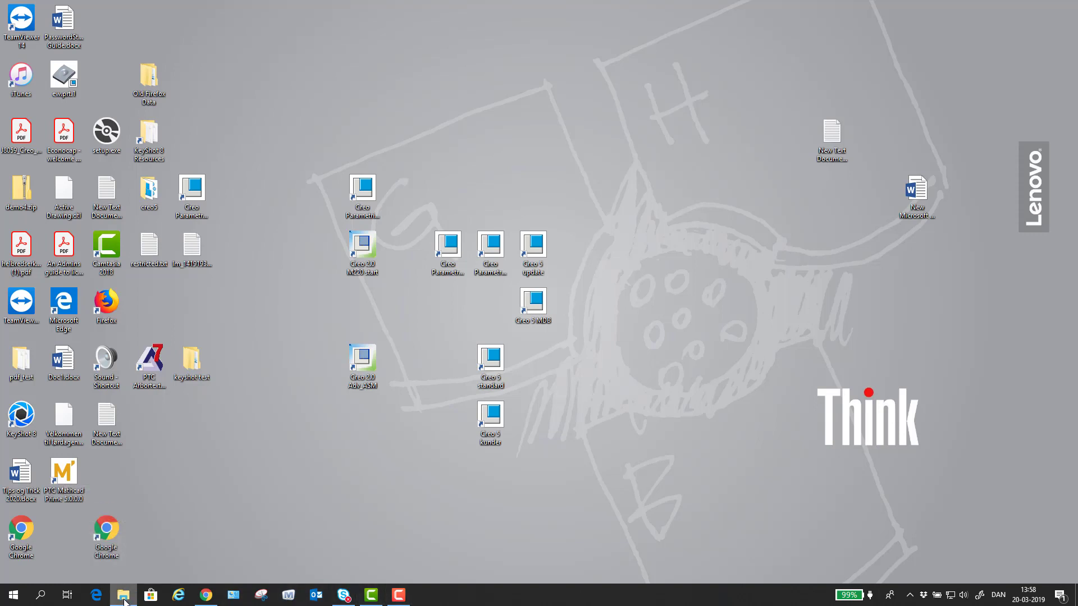
{"action": "left_click", "coordinate": [125, 535]}
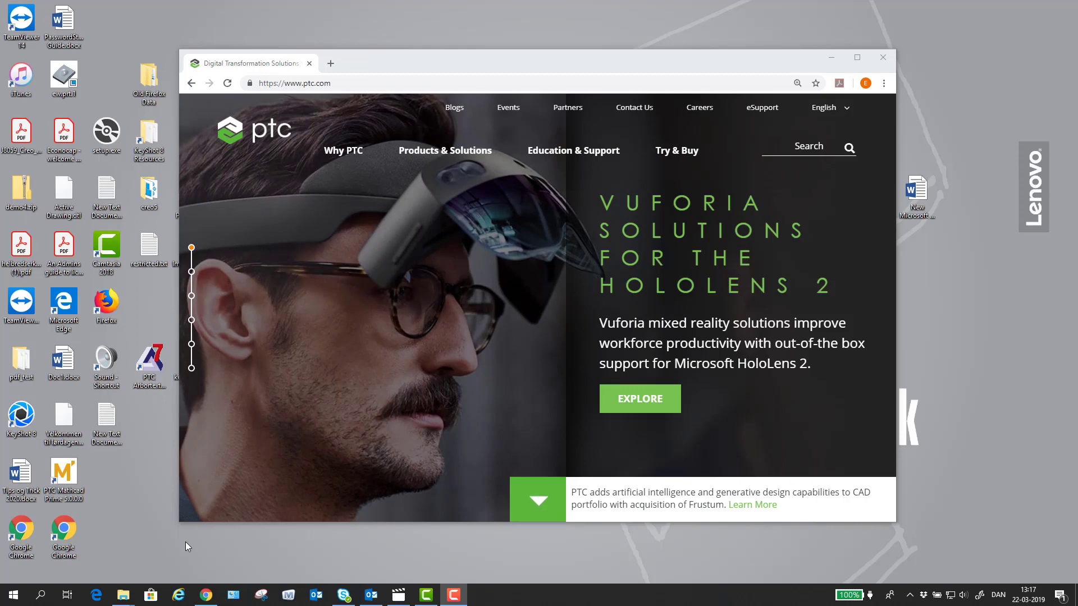
{"action": "left_click", "coordinate": [764, 109]}
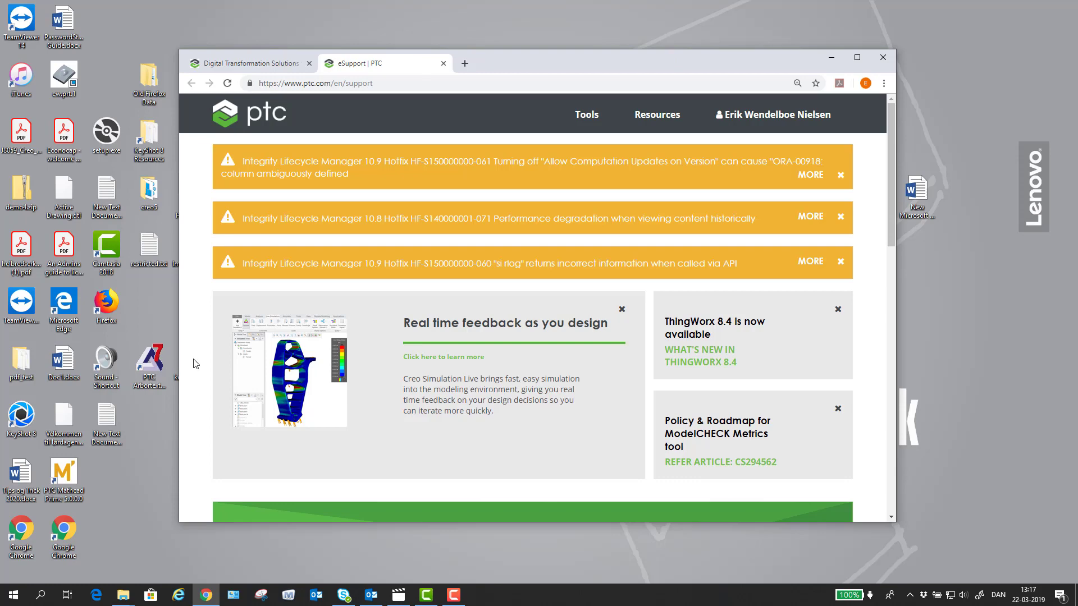
{"action": "scroll", "coordinate": [195, 364], "scroll_direction": "down", "scroll_amount": 3}
{"action": "scroll", "coordinate": [194, 362], "scroll_direction": "down", "scroll_amount": 2}
{"action": "scroll", "coordinate": [194, 362], "scroll_direction": "down", "scroll_amount": 2}
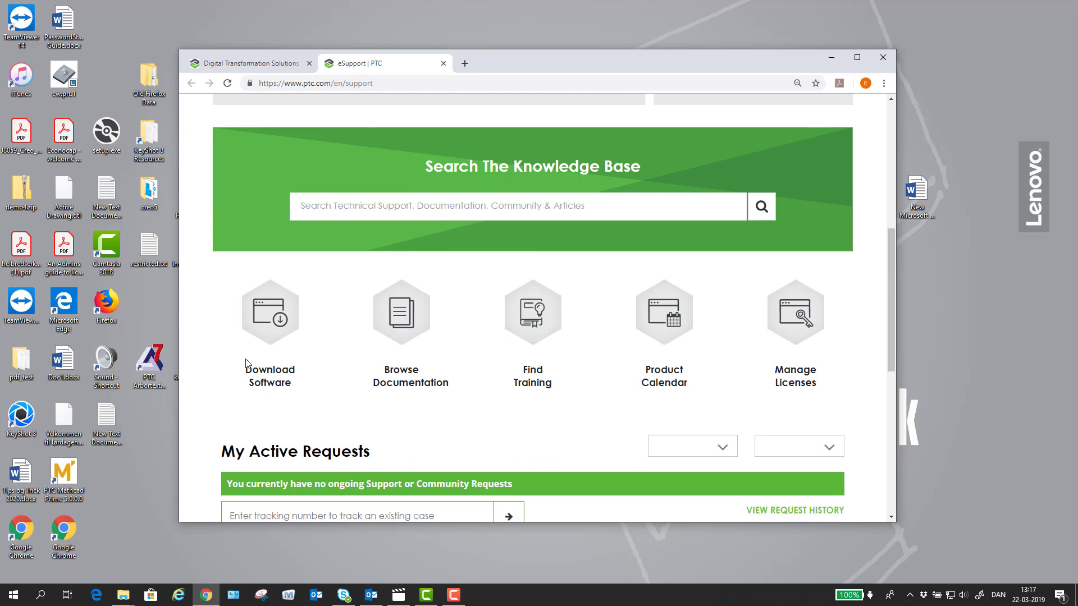
Go to Order or Download Software Updates for CREO PARAMETRIC & PRO/ENGINEER
{"action": "left_click", "coordinate": [266, 337]}
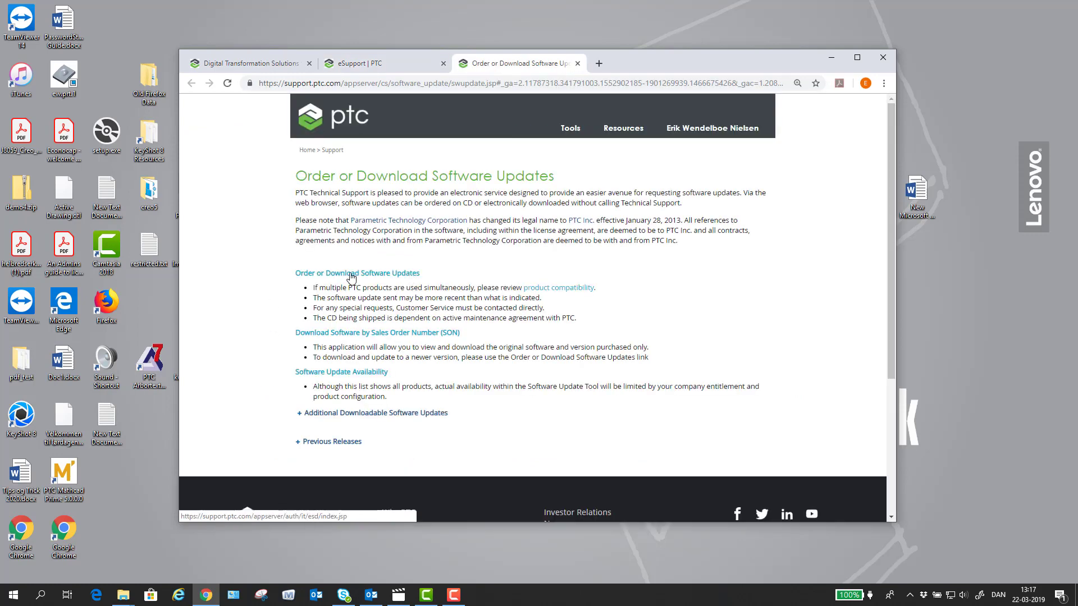
{"action": "left_click", "coordinate": [354, 275]}
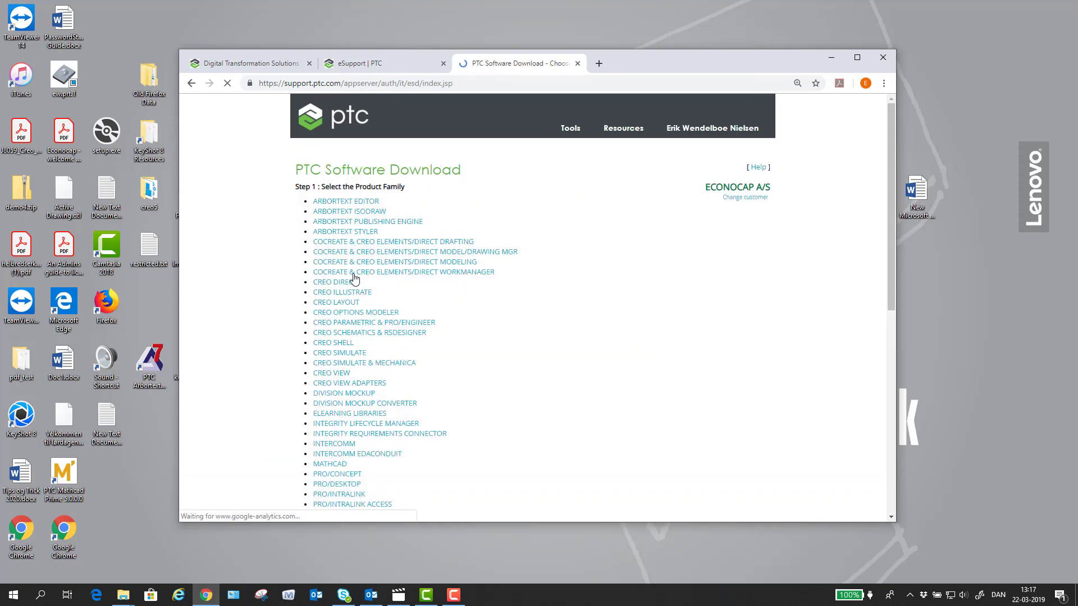
{"action": "left_click", "coordinate": [357, 324]}
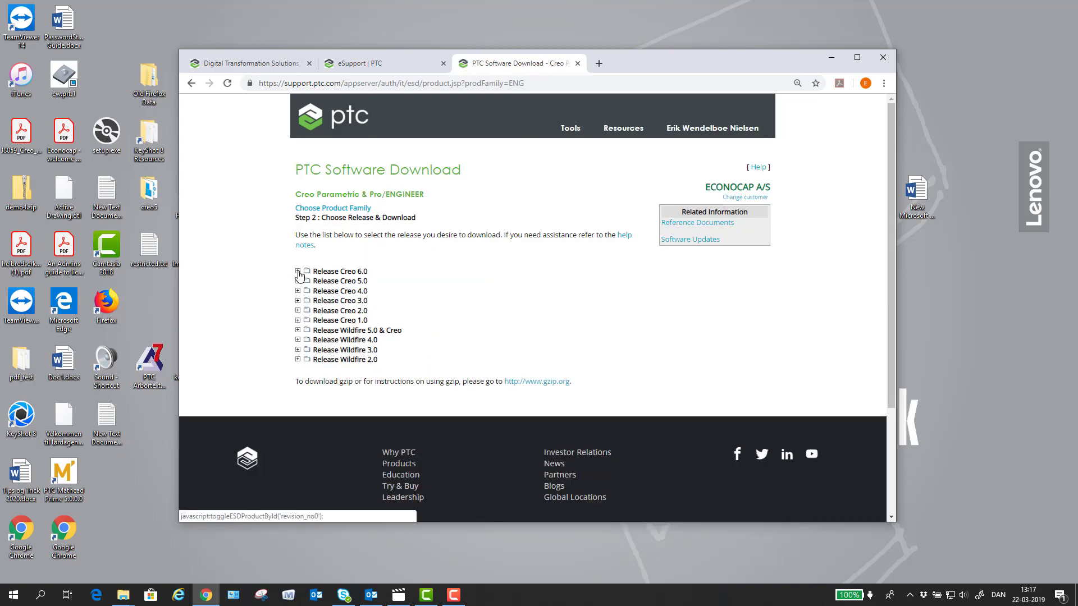
Expand Release Creo 6.0 for Windows, datecode 6-0-0-0, and cancel the Win64 download
{"action": "left_click", "coordinate": [298, 271]}
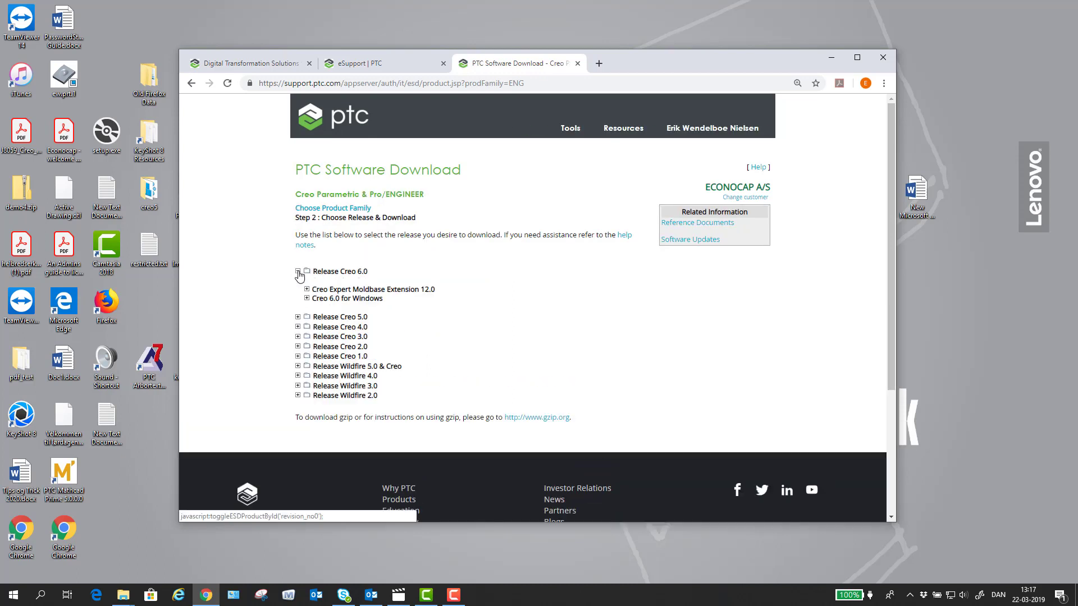
{"action": "left_click", "coordinate": [307, 299]}
{"action": "left_click", "coordinate": [316, 316]}
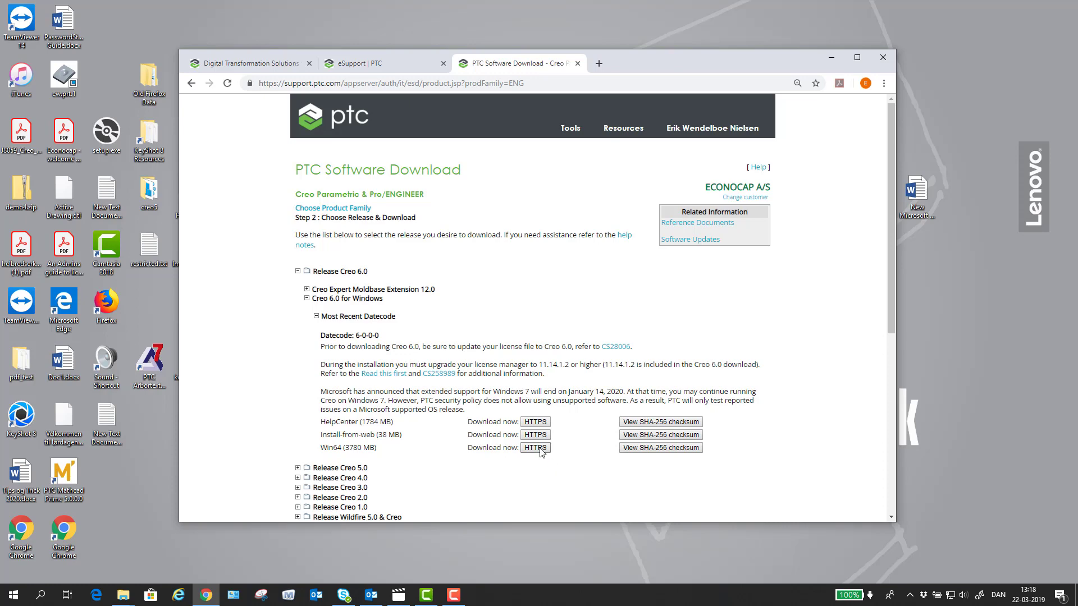
{"action": "left_click", "coordinate": [534, 447]}
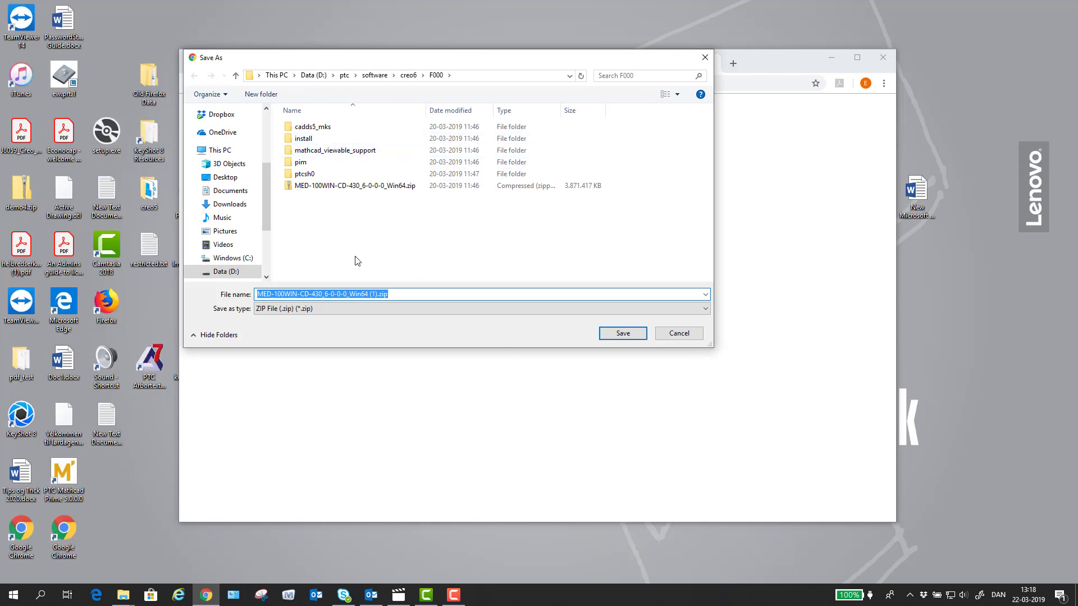
{"action": "left_click", "coordinate": [680, 334]}
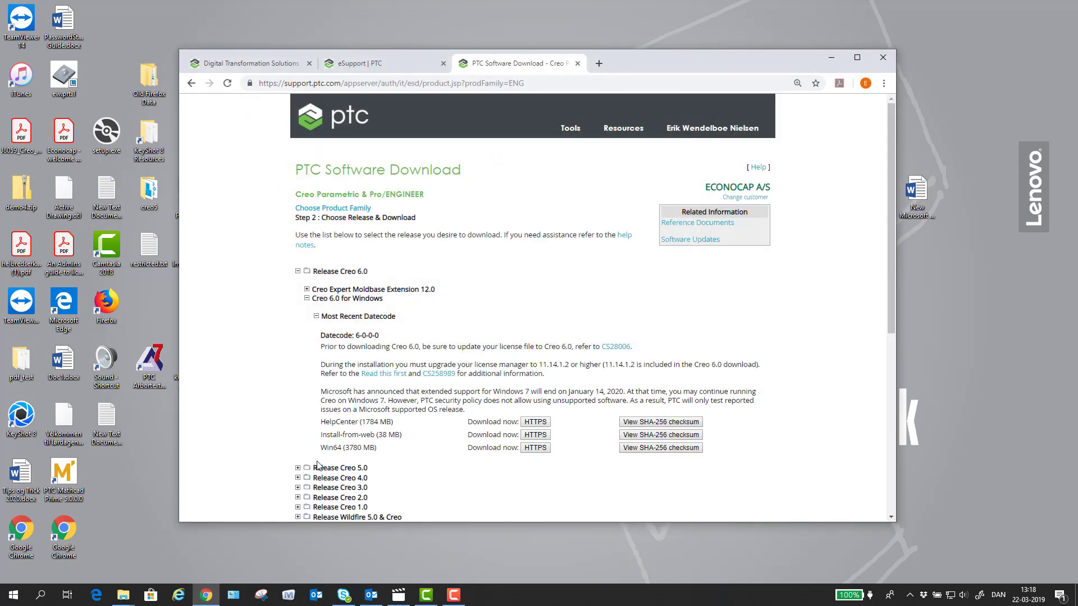
Open a new File Explorer window from the taskbar
{"action": "left_click", "coordinate": [124, 596]}
{"action": "right_click", "coordinate": [124, 596]}
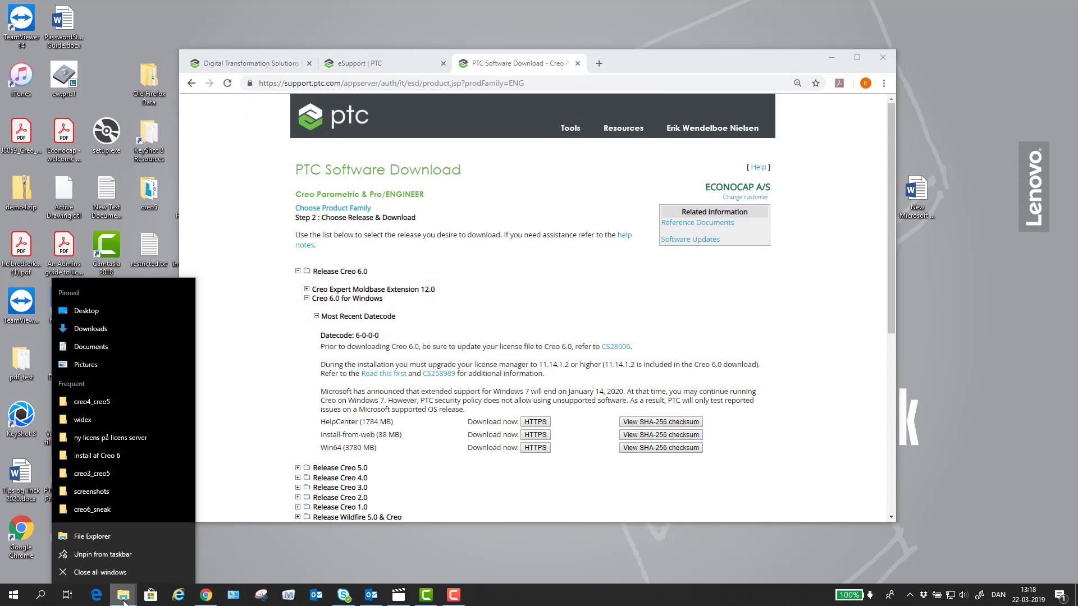
{"action": "left_click", "coordinate": [102, 535]}
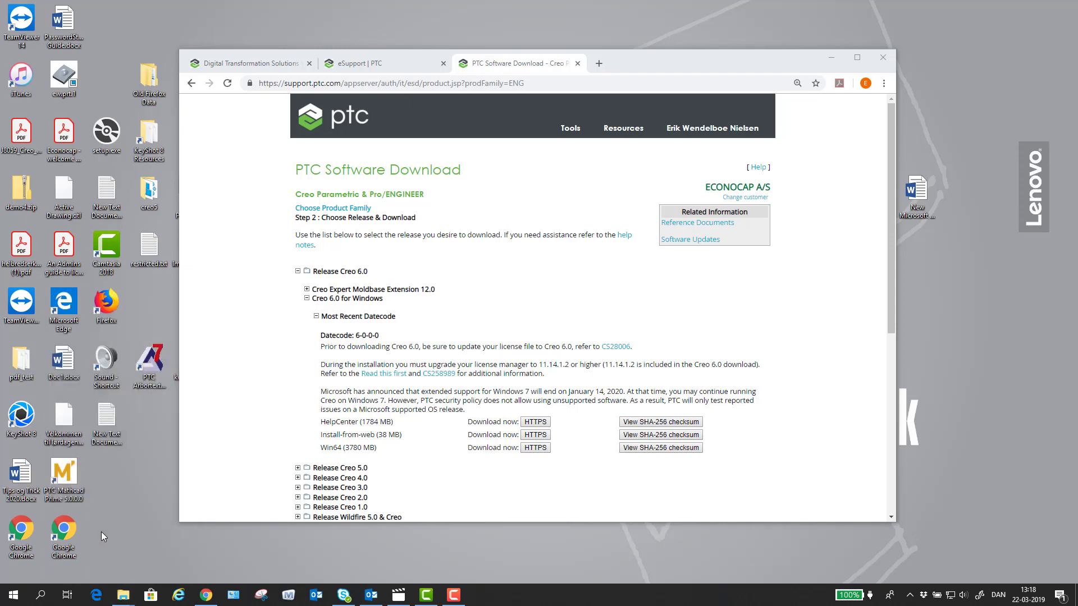
{"action": "left_click_drag", "start_coordinate": [338, 252], "coordinate": [335, 325]}
Browse to D:\ptc\software\creo6\F000 and enlarge the window
{"action": "left_click", "coordinate": [172, 344]}
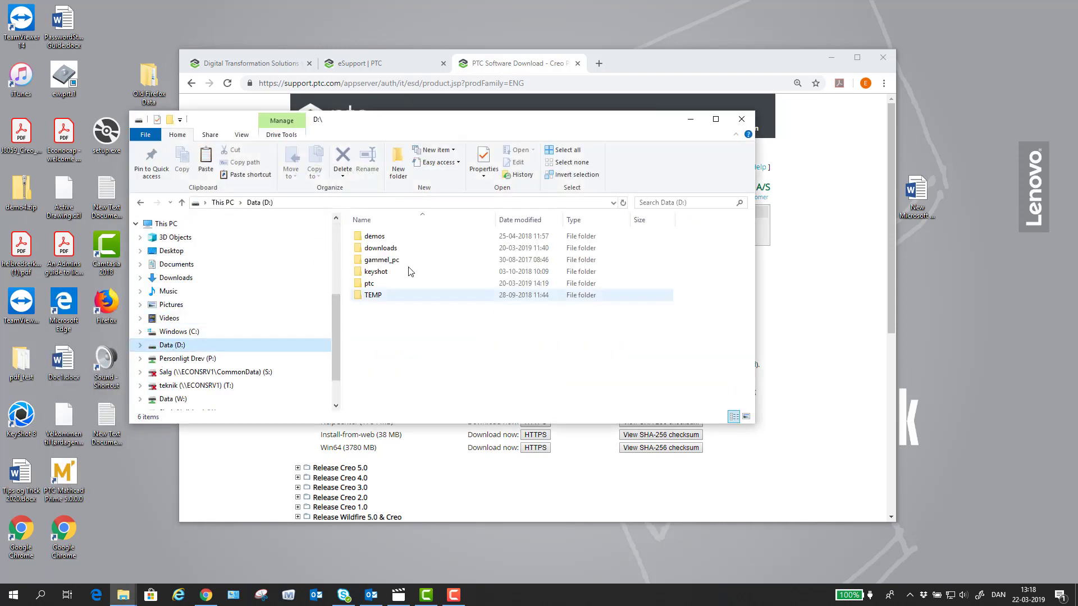
{"action": "double_click", "coordinate": [380, 285]}
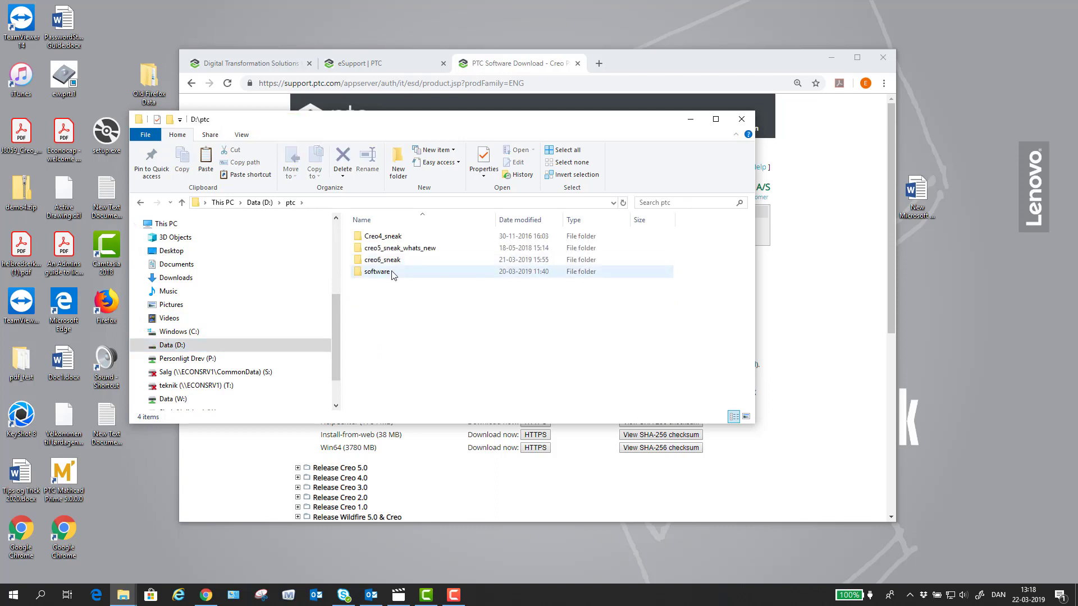
{"action": "double_click", "coordinate": [394, 271]}
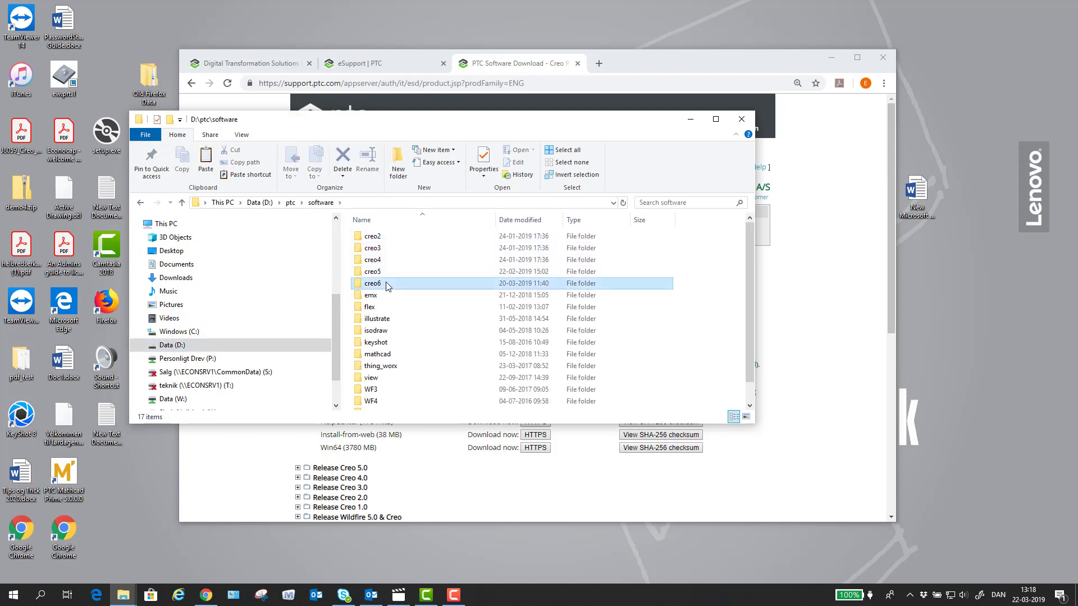
{"action": "double_click", "coordinate": [395, 283]}
{"action": "double_click", "coordinate": [389, 240]}
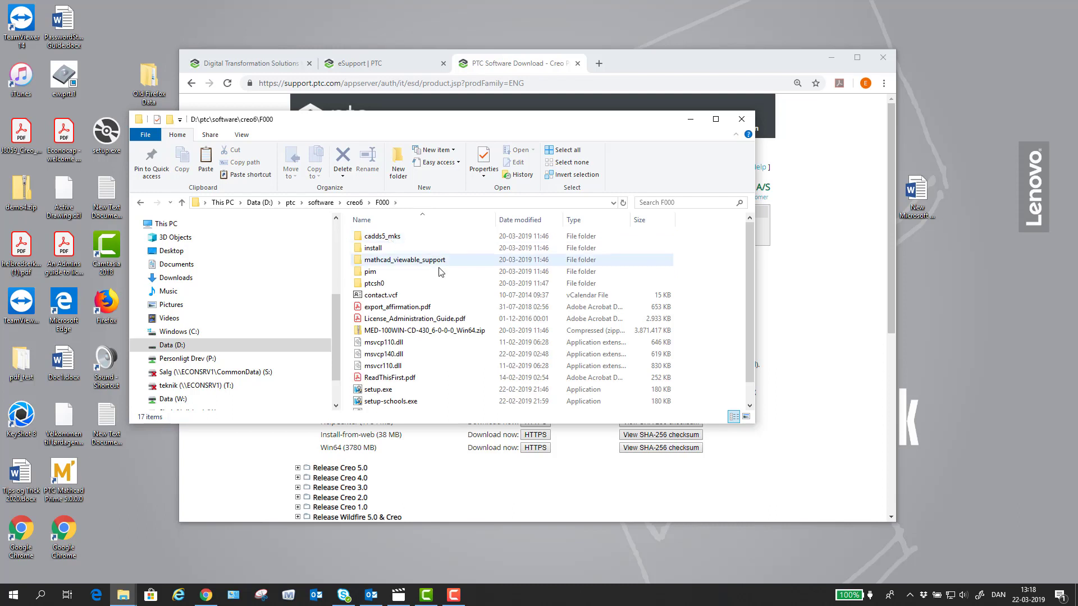
{"action": "left_click_drag", "start_coordinate": [538, 128], "coordinate": [541, 116]}
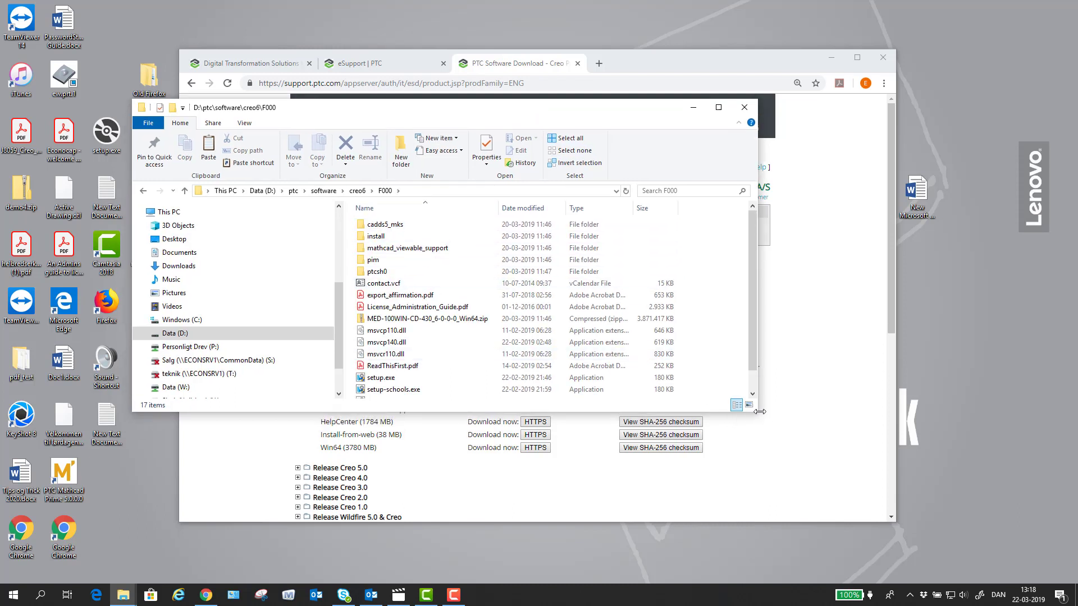
{"action": "left_click_drag", "start_coordinate": [776, 475], "coordinate": [781, 480]}
Begin a new Creo 6.0 install, accepting the license agreement and confirming export compliance
{"action": "left_click", "coordinate": [429, 318]}
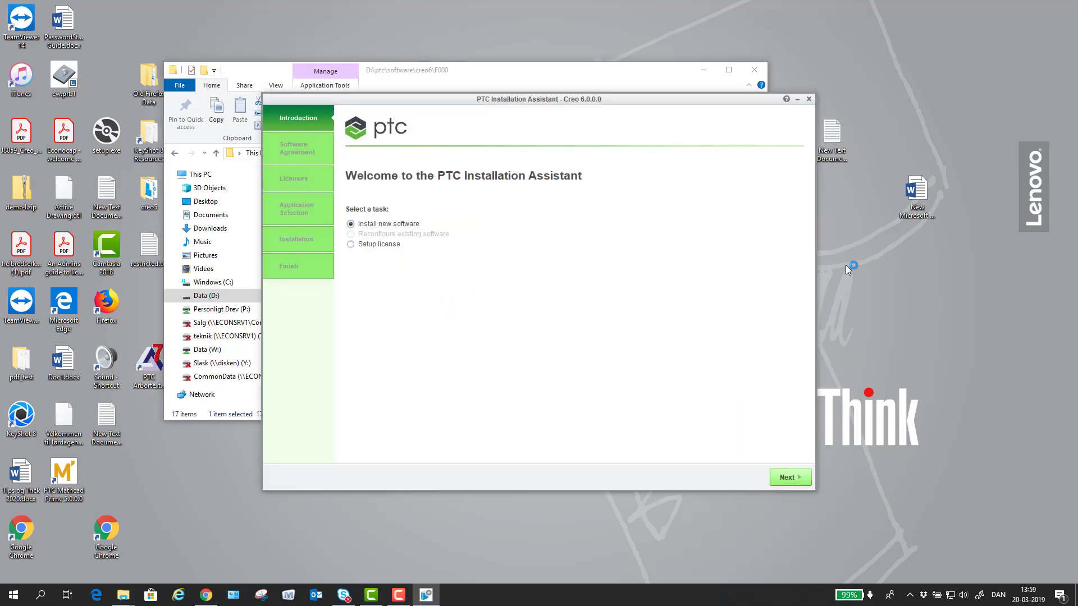
{"action": "left_click", "coordinate": [791, 477]}
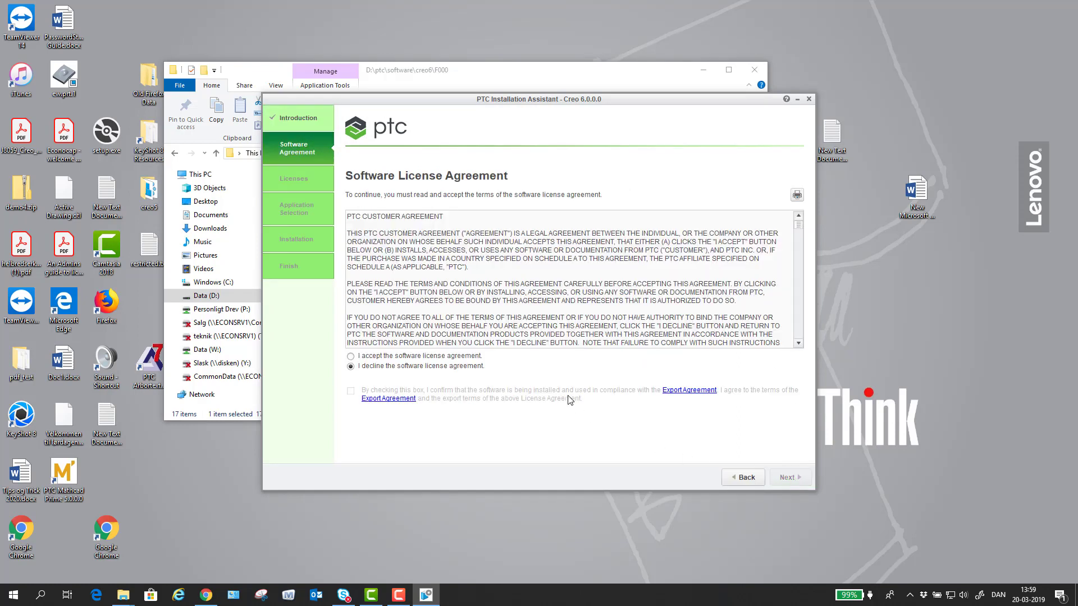
{"action": "left_click", "coordinate": [350, 356]}
{"action": "left_click", "coordinate": [351, 391]}
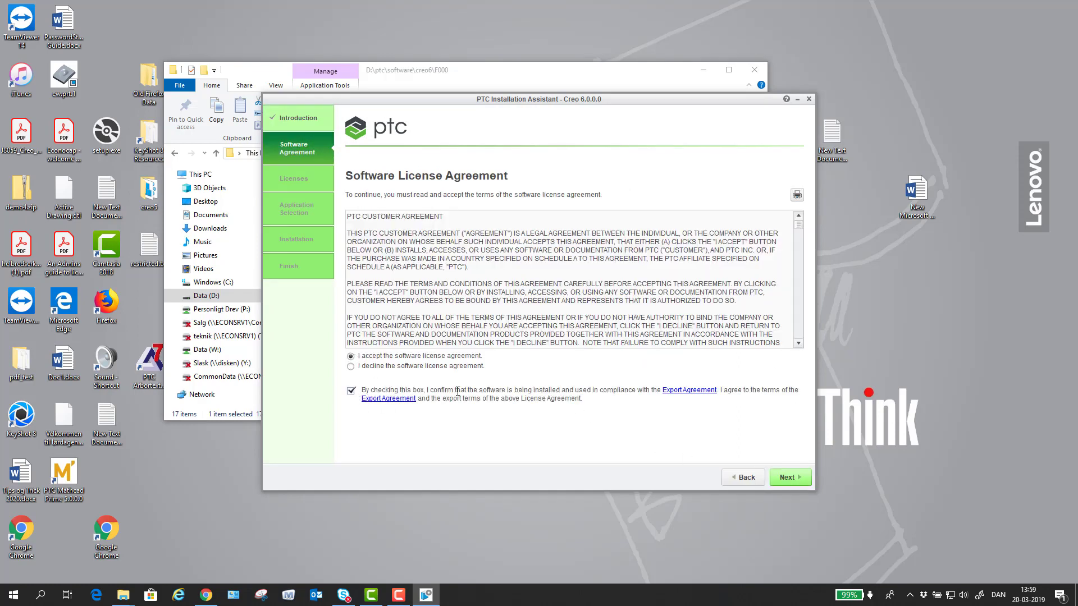
Advance to License Identification, look at Application Selection, and step back to licensing
{"action": "left_click", "coordinate": [790, 477]}
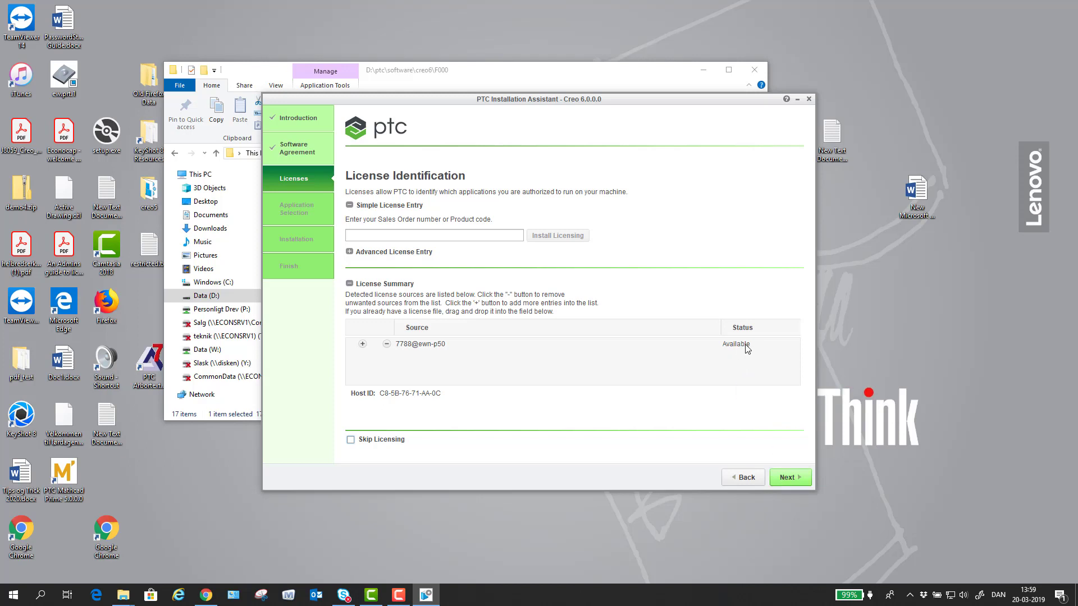
{"action": "left_click", "coordinate": [790, 477]}
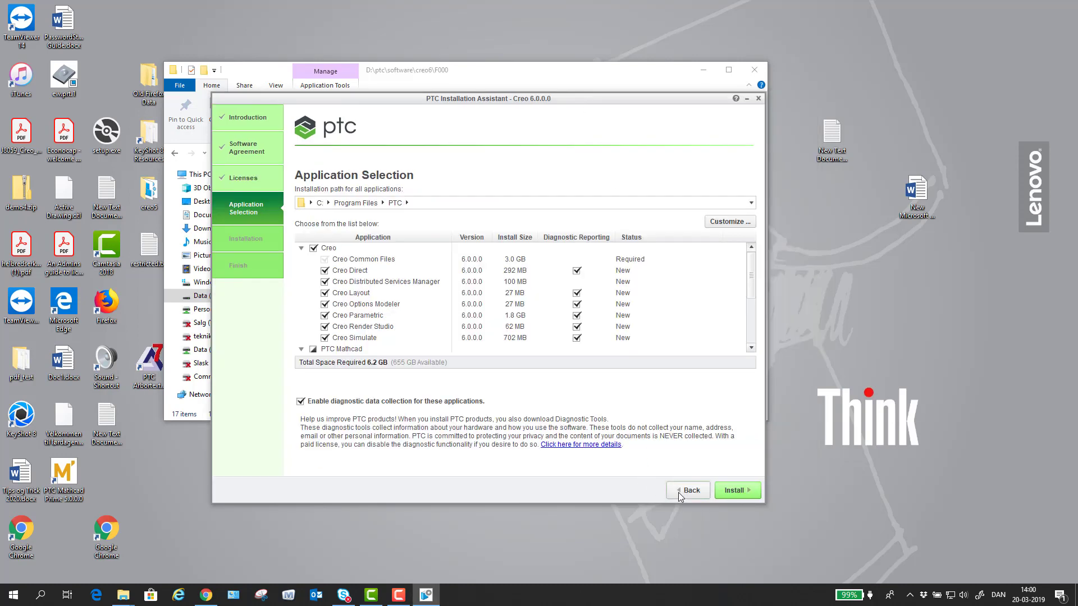
{"action": "left_click", "coordinate": [678, 493]}
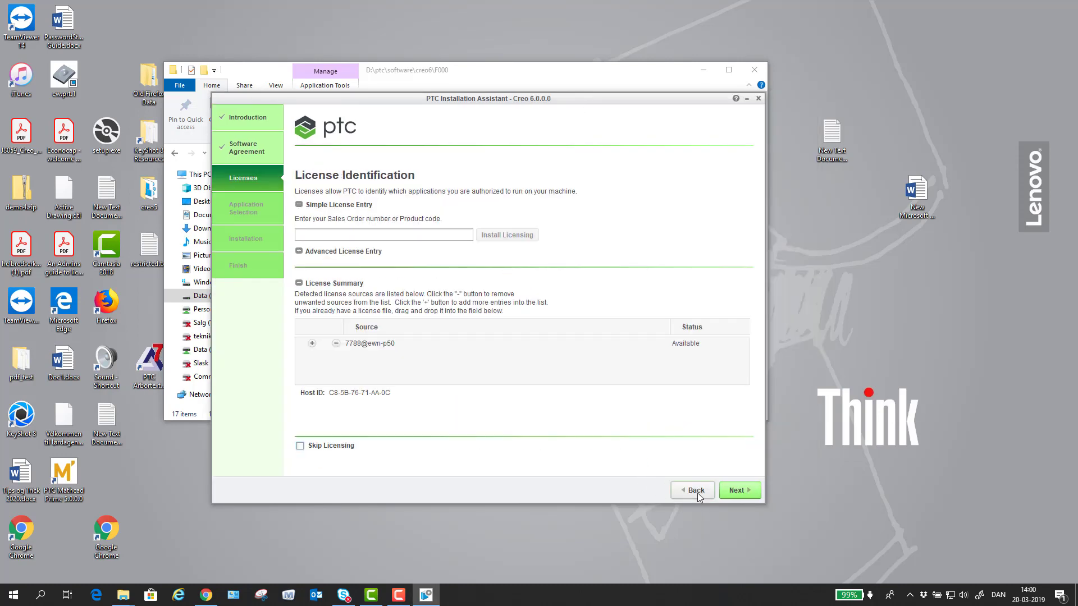
Return to Application Selection and set the installation path to C:\ptc
{"action": "left_click", "coordinate": [737, 490]}
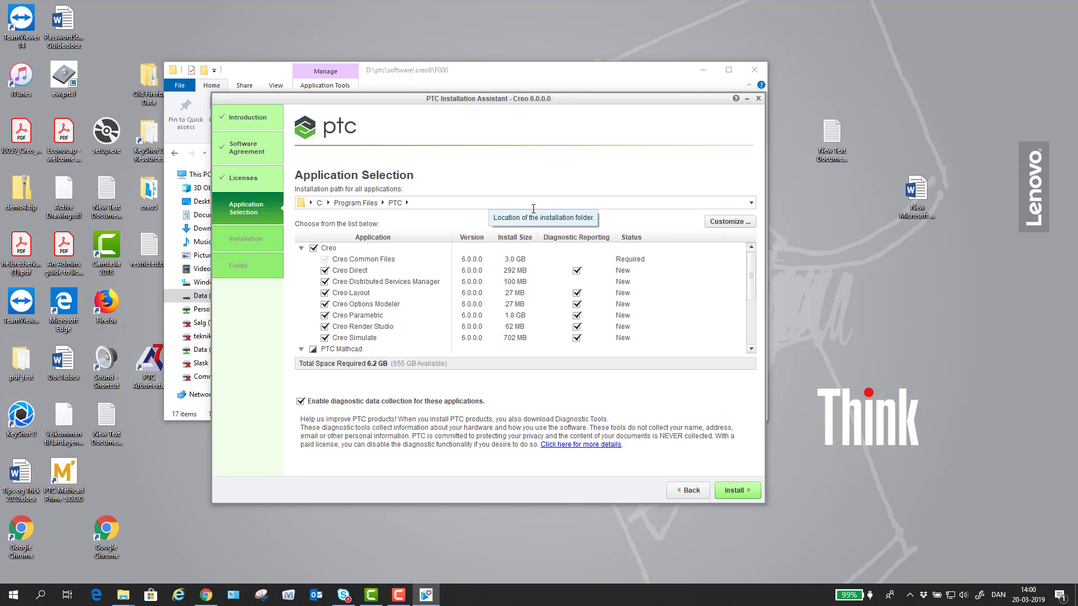
{"action": "left_click", "coordinate": [329, 202]}
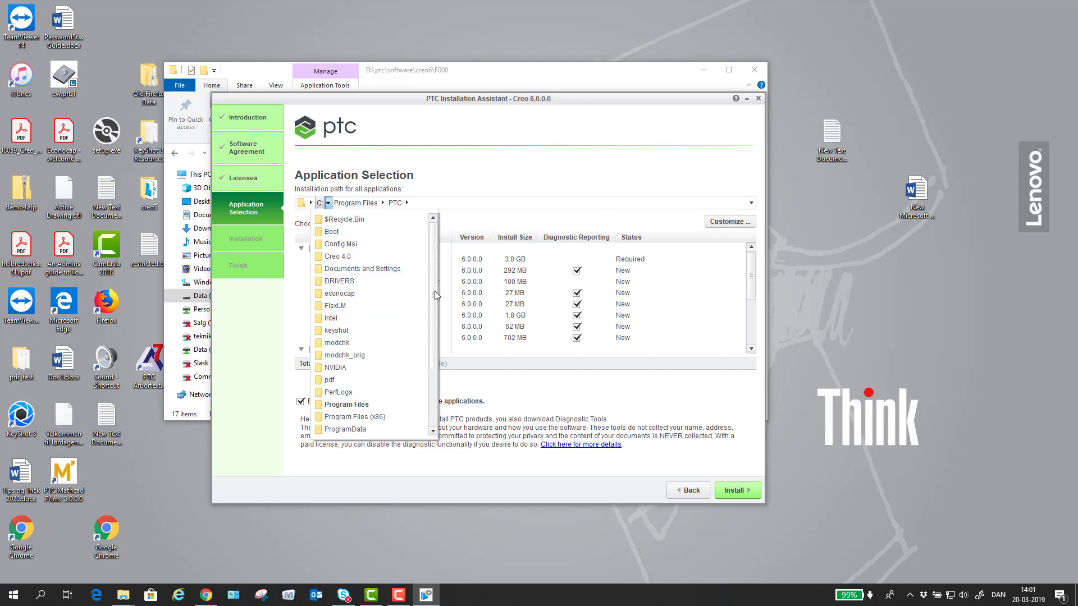
{"action": "left_click_drag", "start_coordinate": [434, 291], "coordinate": [434, 345]}
{"action": "left_click", "coordinate": [348, 355]}
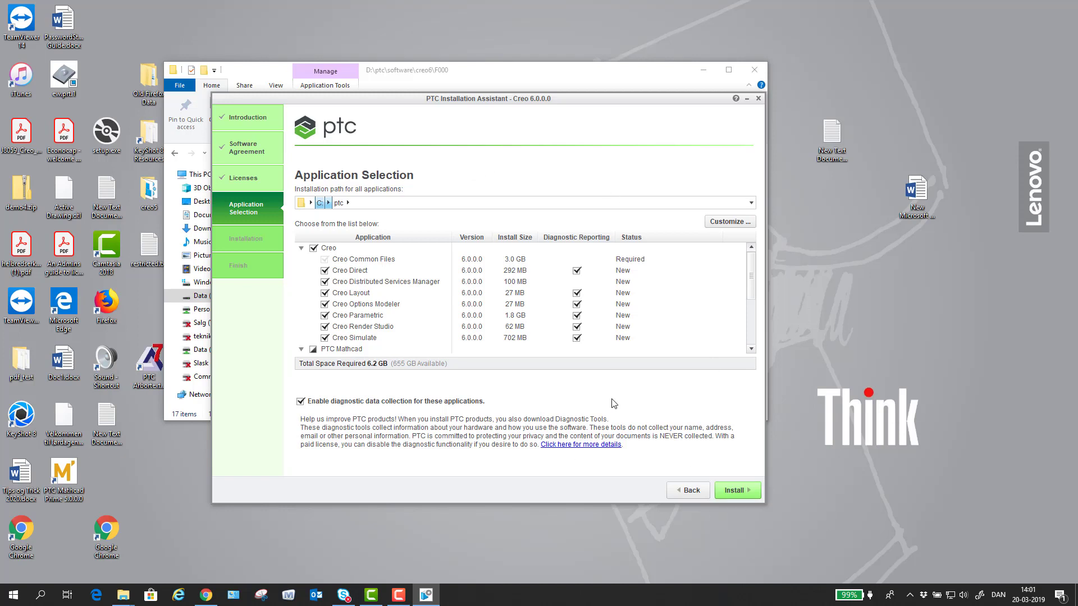
In Customize, enable every Creo Parametric option and show its Command Configuration list
{"action": "left_click", "coordinate": [729, 221]}
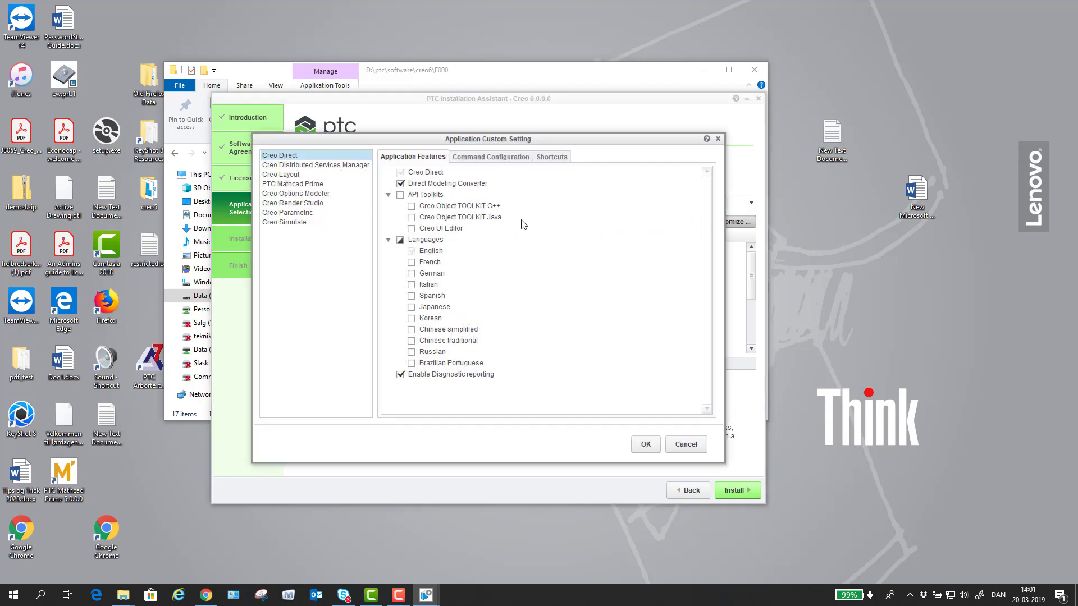
{"action": "left_click", "coordinate": [301, 213]}
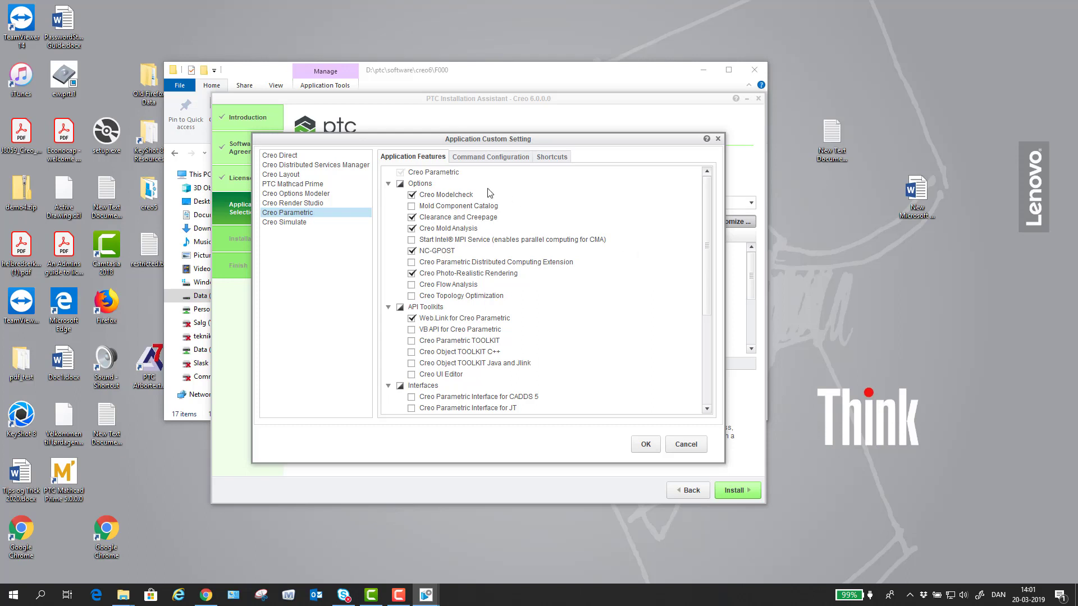
{"action": "left_click", "coordinate": [400, 184]}
{"action": "left_click", "coordinate": [501, 160]}
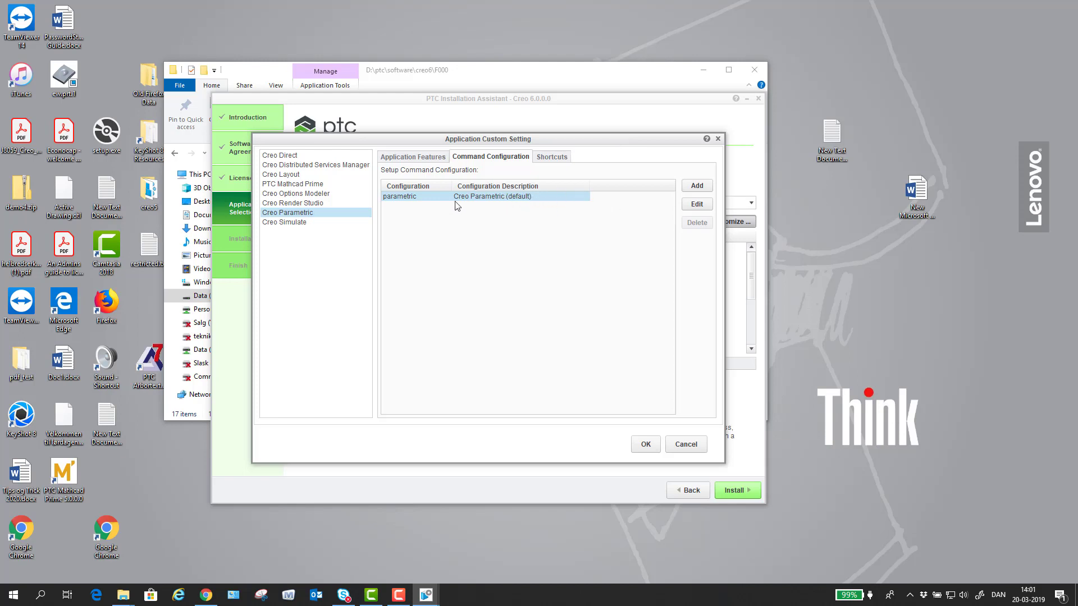
Add a command configuration named creo_all with description creo_all
{"action": "left_click", "coordinate": [696, 186]}
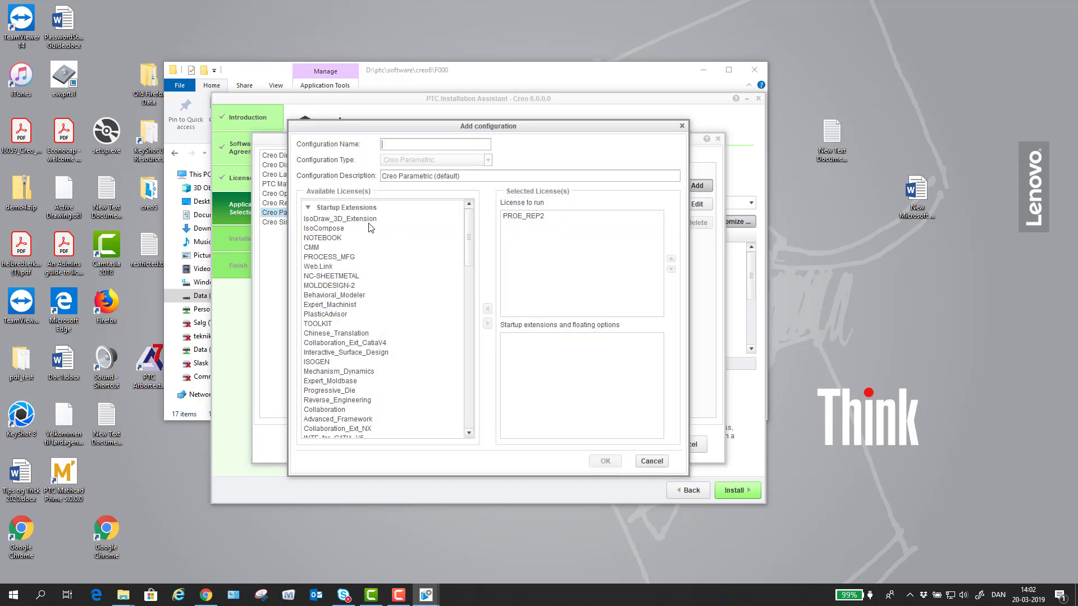
{"action": "left_click_drag", "start_coordinate": [468, 230], "coordinate": [464, 333]}
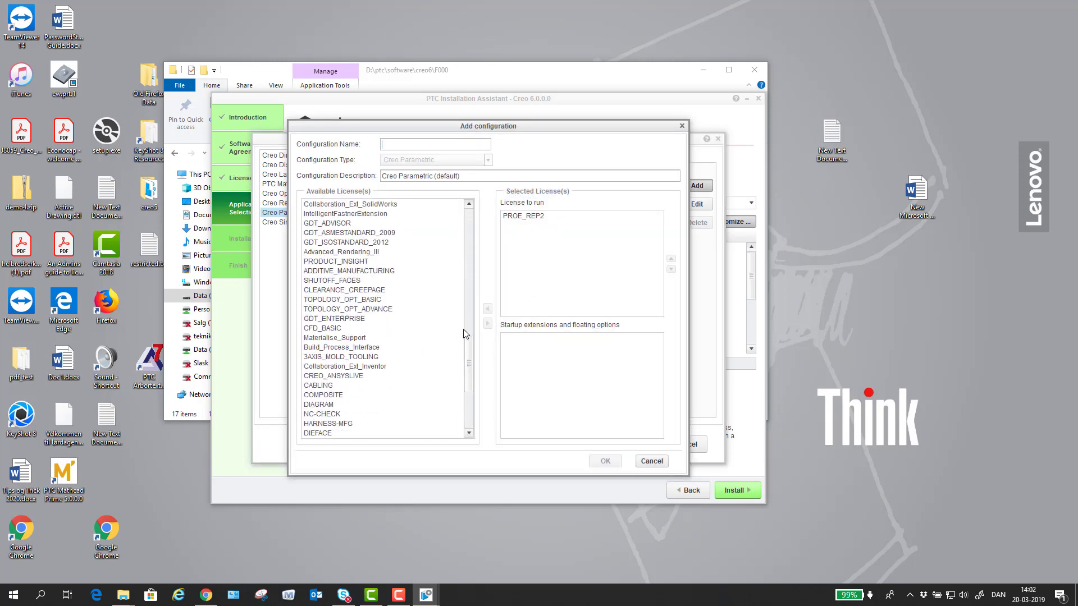
{"action": "scroll", "coordinate": [464, 334], "scroll_direction": "up", "scroll_amount": 5}
{"action": "scroll", "coordinate": [463, 334], "scroll_direction": "up", "scroll_amount": 5}
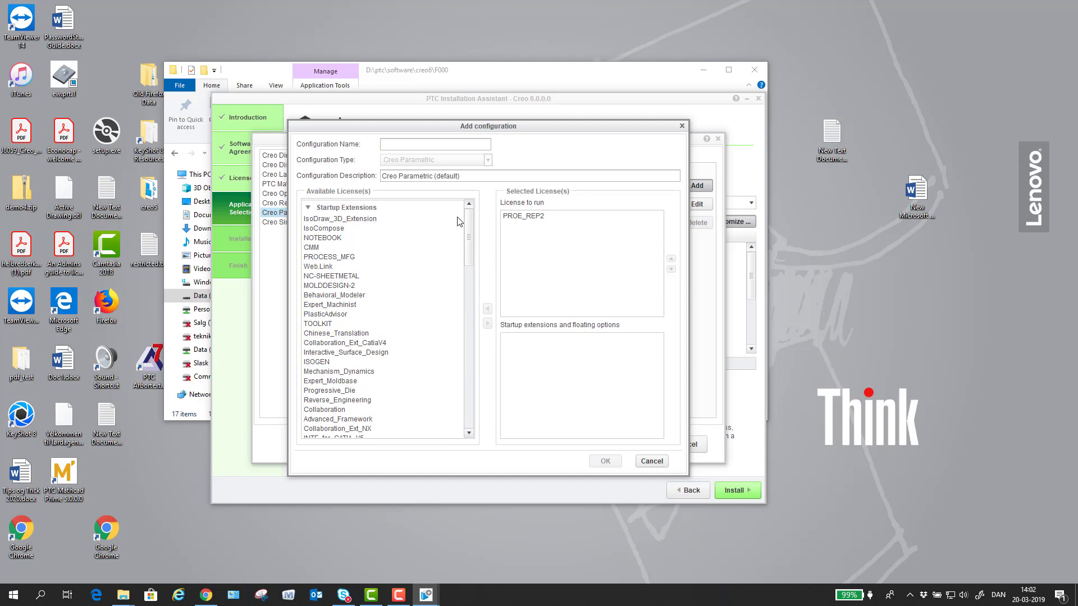
{"action": "left_click", "coordinate": [389, 145]}
{"action": "type", "text": "re"}
{"action": "key", "text": "BackSpace"}
{"action": "key", "text": "BackSpace"}
{"action": "type", "text": "reo_"}
{"action": "type", "text": "al"}
{"action": "left_click_drag", "start_coordinate": [406, 145], "coordinate": [353, 143]}
{"action": "key", "text": "ctrl+c"}
{"action": "triple_click", "coordinate": [451, 176]}
{"action": "key", "text": "ctrl+v"}
Add all available licenses as creo_all startup extensions and confirm it
{"action": "left_click", "coordinate": [392, 257]}
{"action": "key", "text": "ctrl+a"}
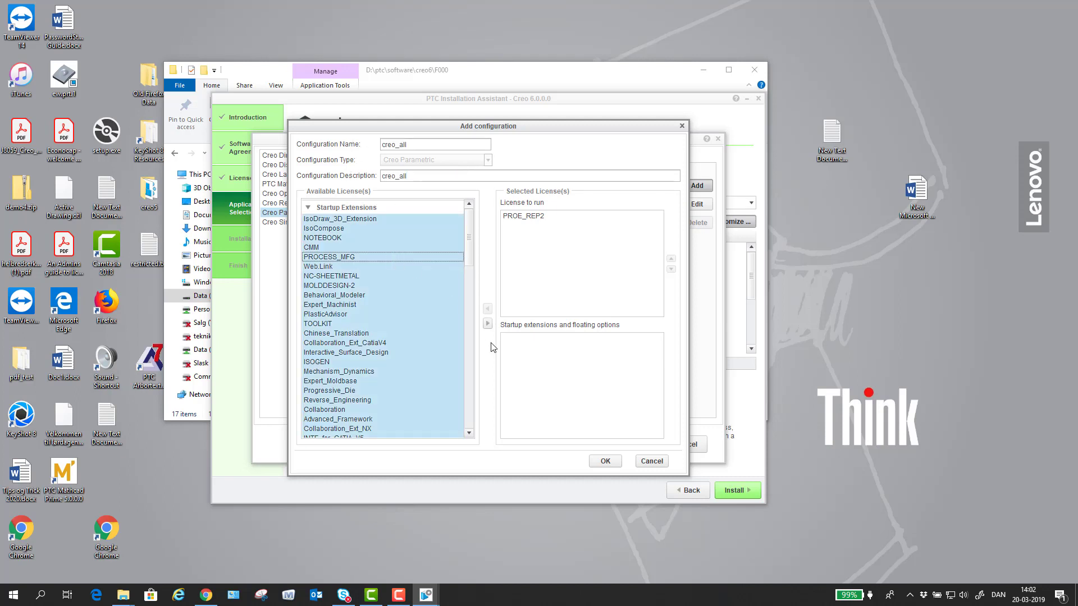
{"action": "left_click", "coordinate": [488, 324]}
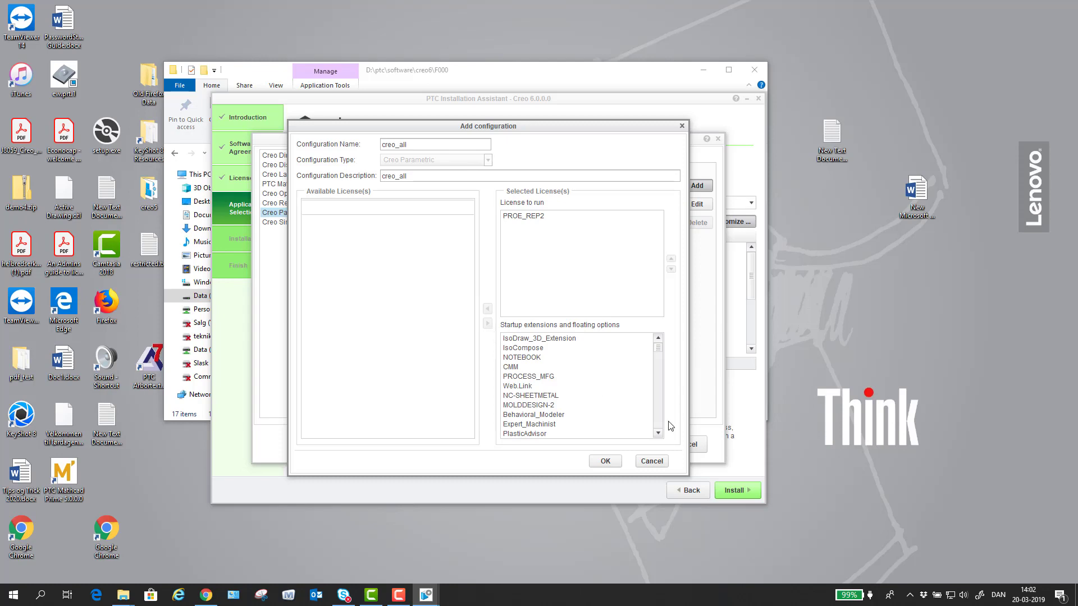
{"action": "left_click", "coordinate": [613, 461]}
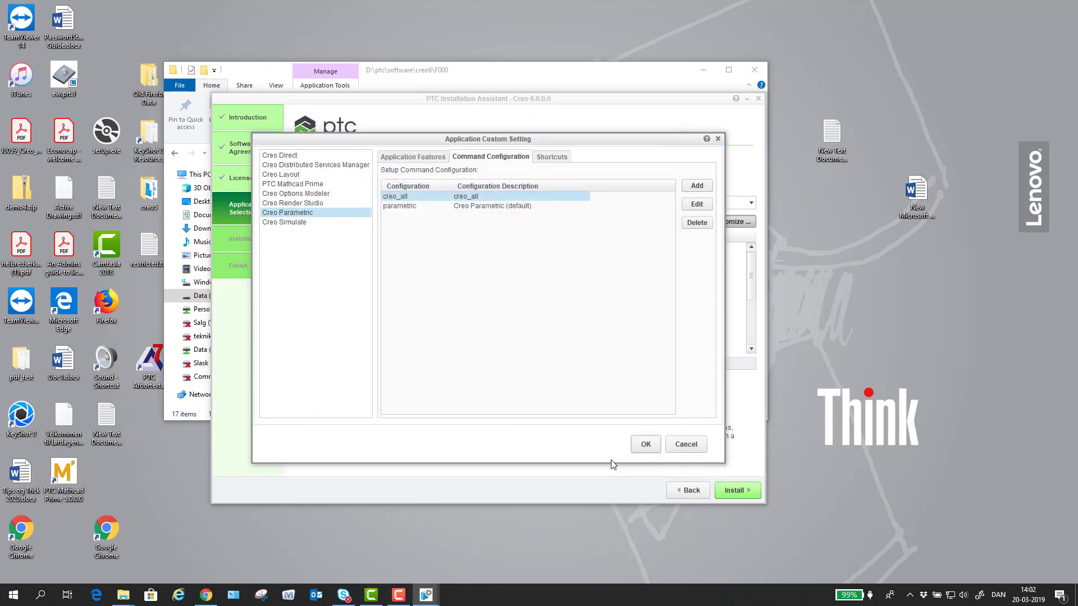
Add a creo_found configuration, named and described creo_found, using the PROE_REP2 license
{"action": "left_click", "coordinate": [697, 185]}
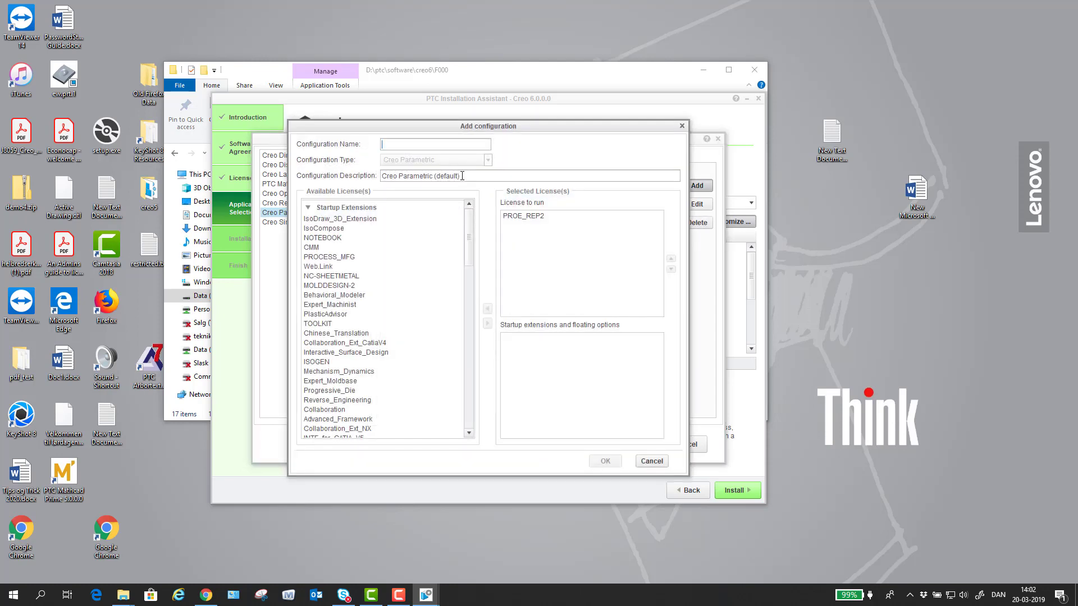
{"action": "type", "text": "creo_f"}
{"action": "type", "text": "on"}
{"action": "key", "text": "BackSpace"}
{"action": "type", "text": "nd"}
{"action": "left_click_drag", "start_coordinate": [422, 145], "coordinate": [357, 145]}
{"action": "key", "text": "ctrl+c"}
{"action": "left_click_drag", "start_coordinate": [461, 176], "coordinate": [346, 177]}
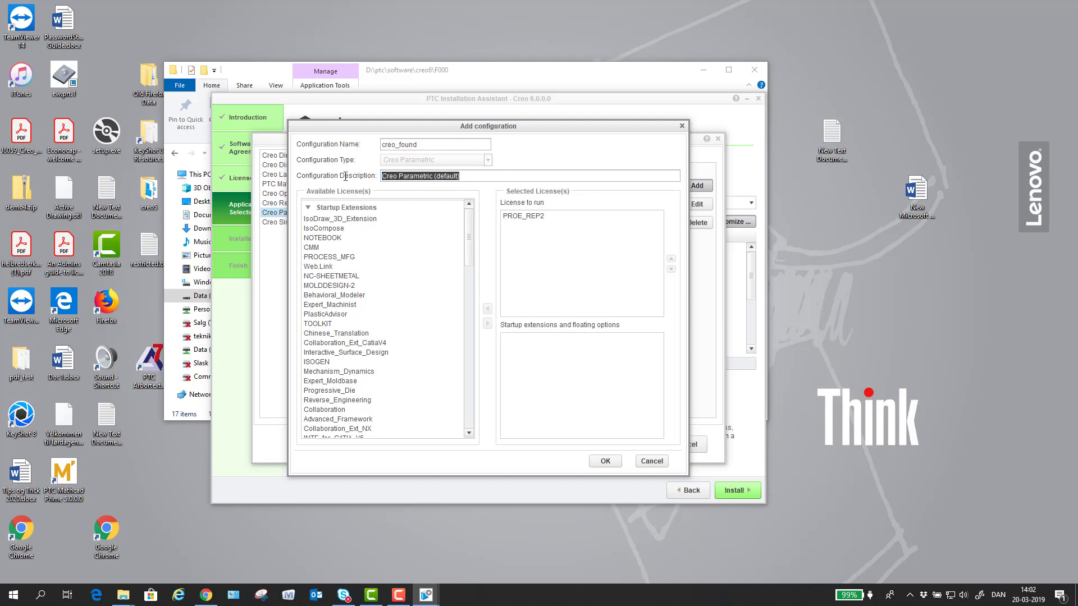
{"action": "key", "text": "ctrl+v"}
{"action": "left_click", "coordinate": [519, 217]}
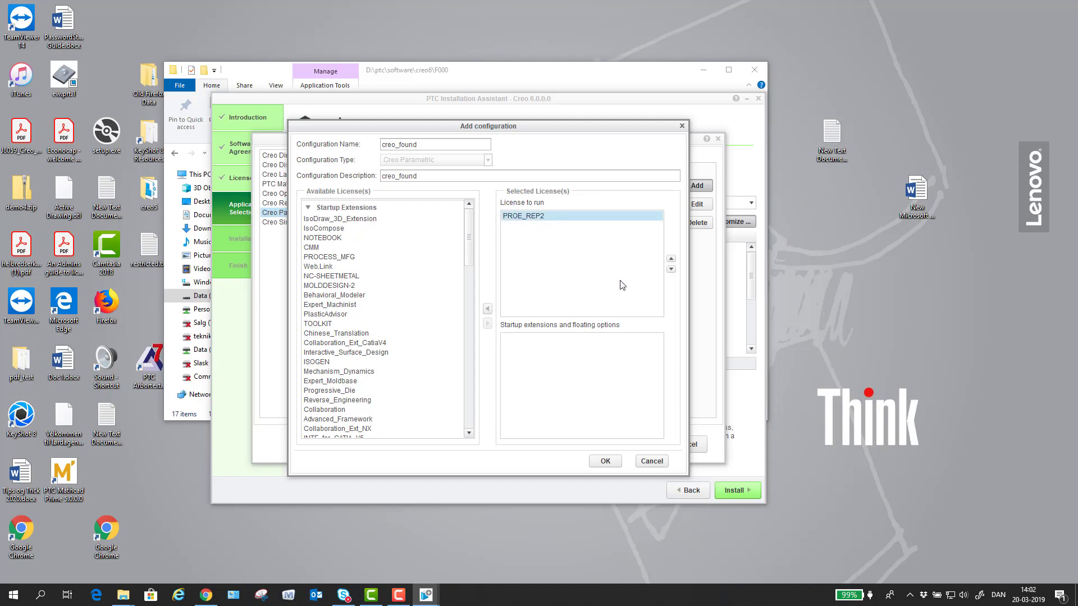
{"action": "left_click", "coordinate": [605, 461]}
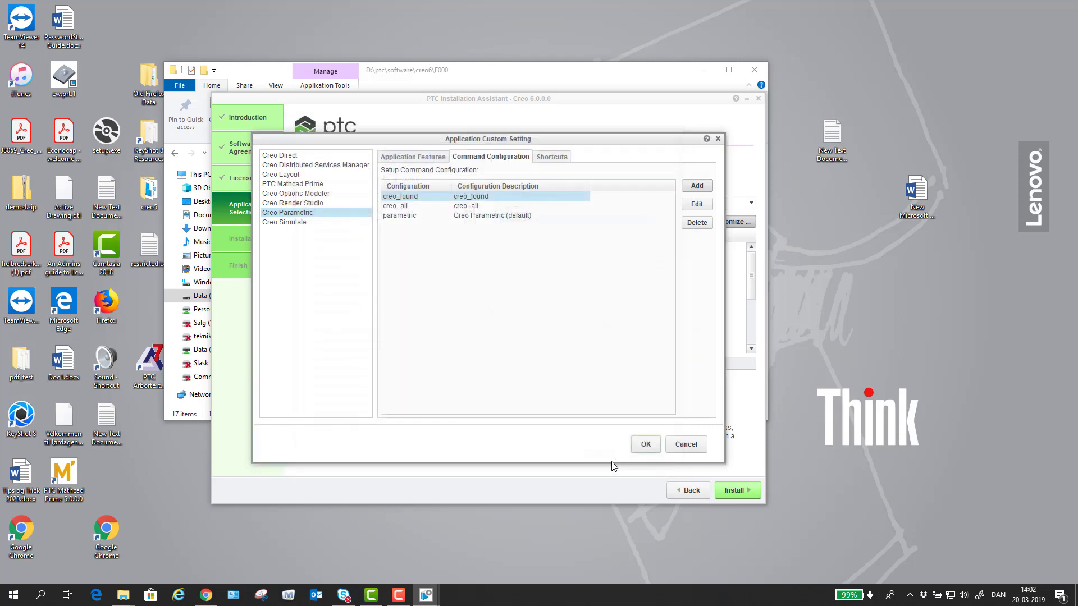
Delete the default parametric configuration and close the custom settings
{"action": "left_click", "coordinate": [502, 218]}
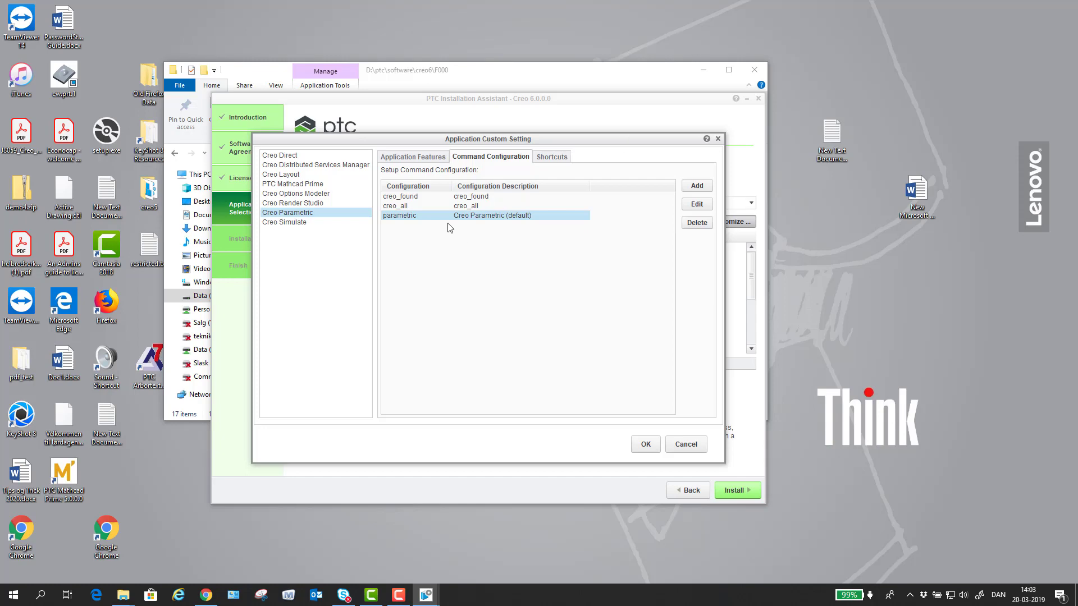
{"action": "left_click", "coordinate": [700, 225]}
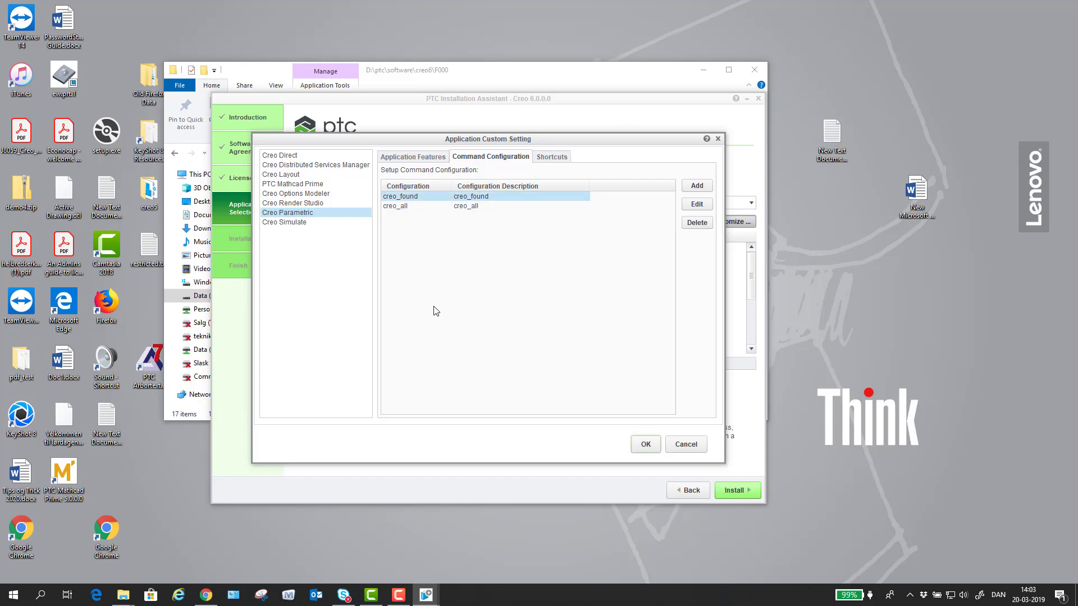
{"action": "left_click", "coordinate": [647, 445]}
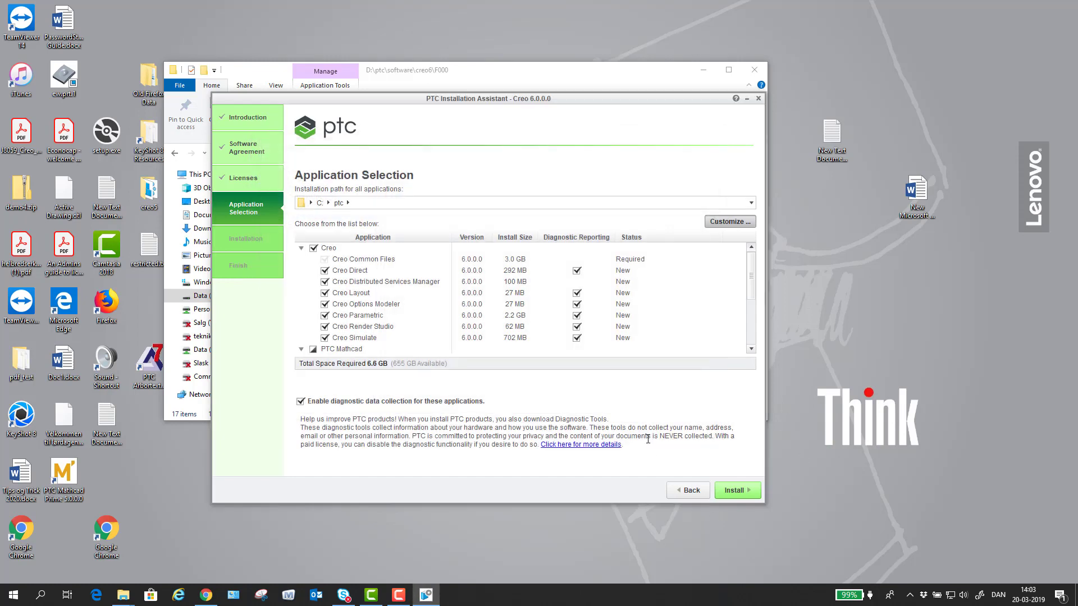
Install the applications, allow MPI firewall access, review the Creo Parametric warning, and finish
{"action": "left_click", "coordinate": [740, 490]}
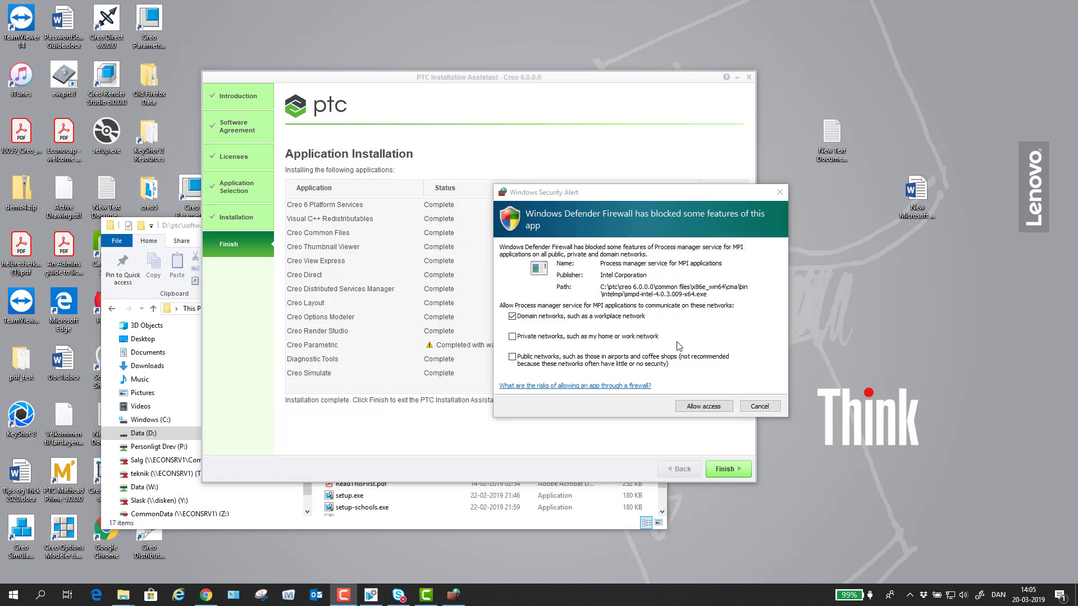
{"action": "left_click", "coordinate": [705, 408]}
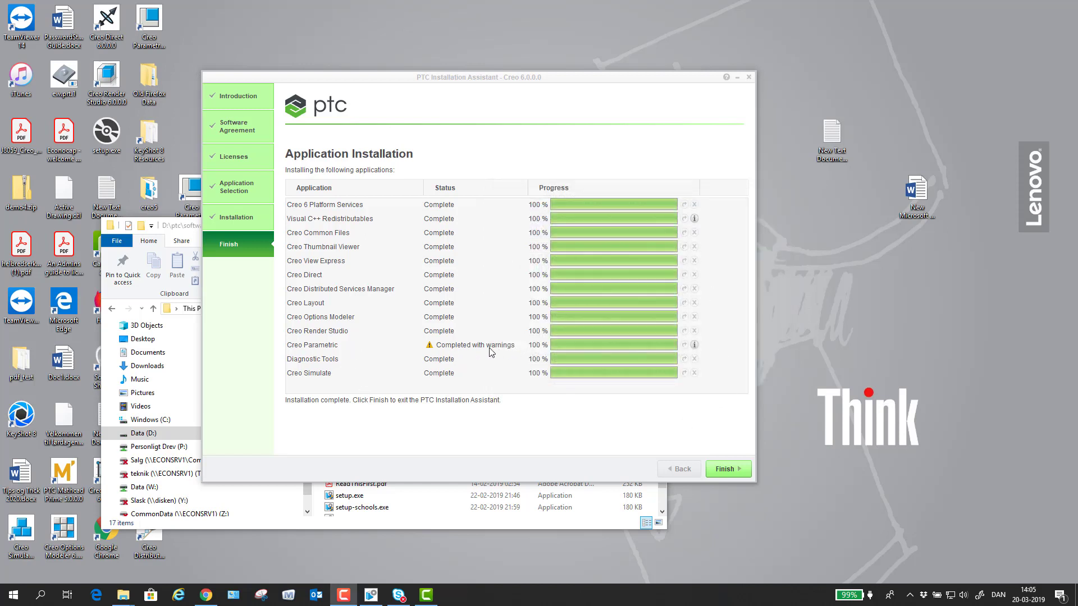
{"action": "left_click", "coordinate": [432, 347]}
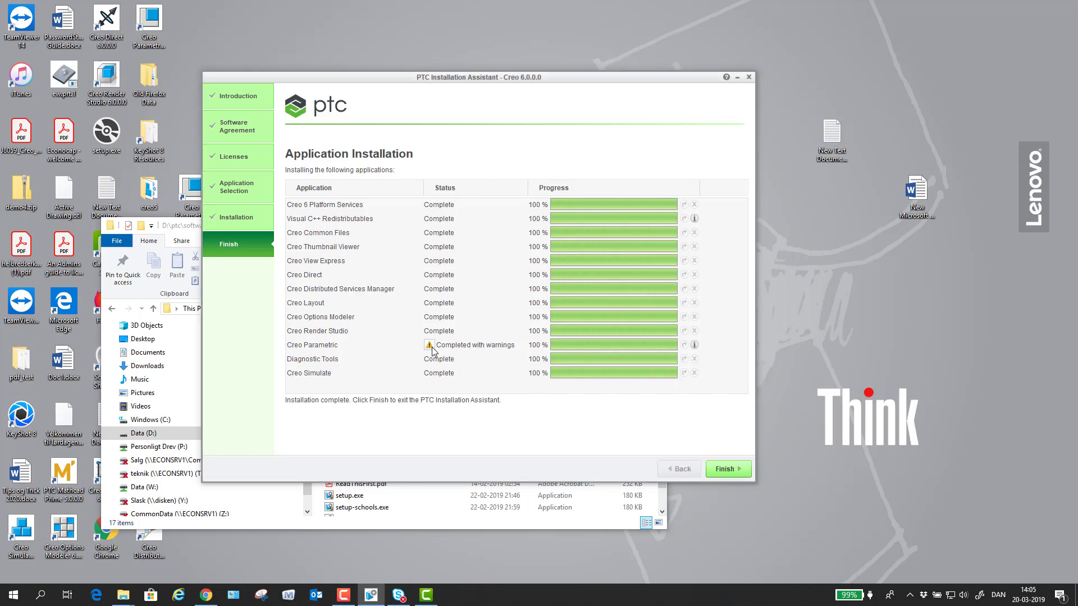
{"action": "left_click", "coordinate": [694, 345]}
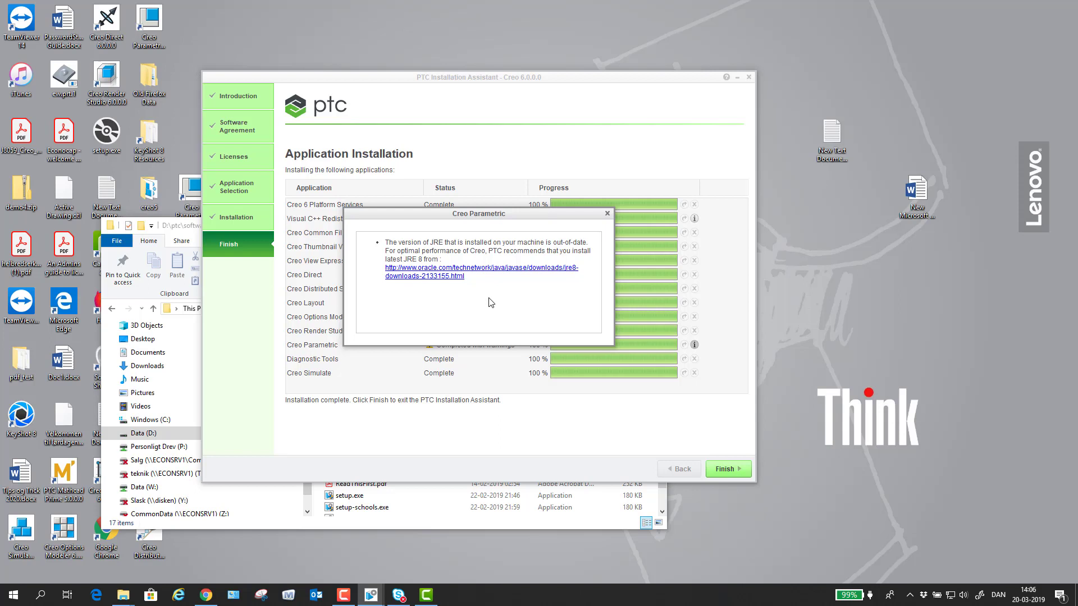
{"action": "left_click", "coordinate": [607, 214]}
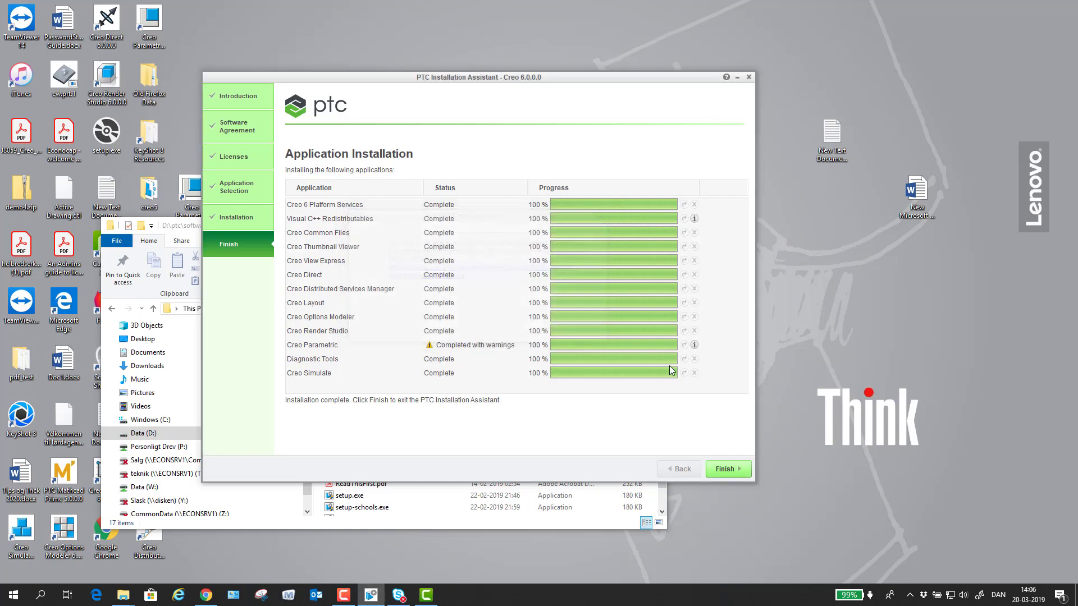
{"action": "left_click", "coordinate": [735, 470]}
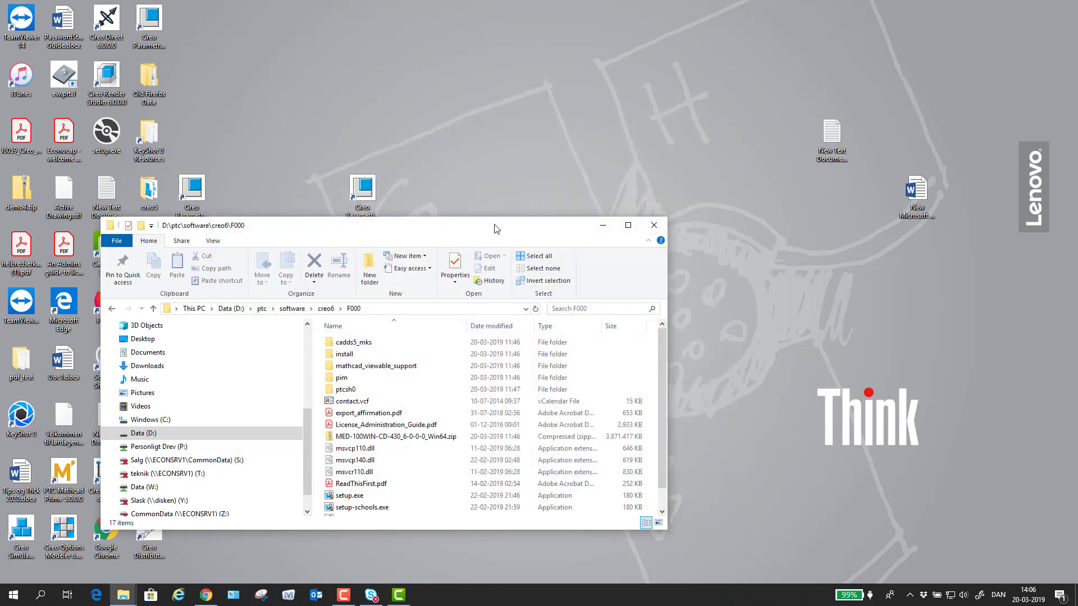
Enlarge the Explorer window and browse from C:\ through ptc, Creo 6.0.0.0 and Common Files into creo_standards
{"action": "left_click_drag", "start_coordinate": [494, 229], "coordinate": [569, 171]}
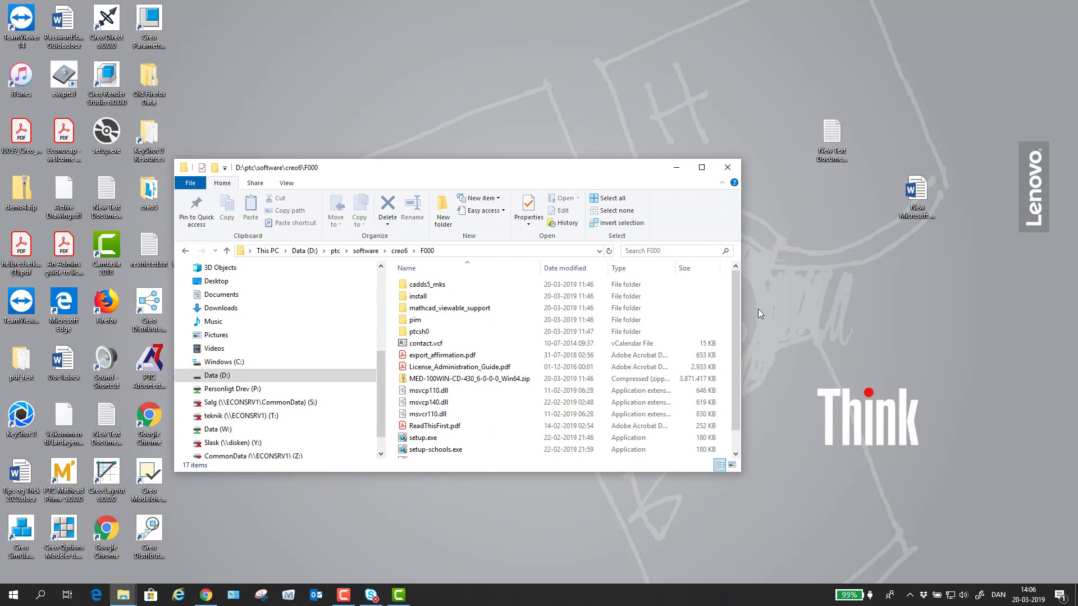
{"action": "left_click_drag", "start_coordinate": [613, 171], "coordinate": [620, 139]}
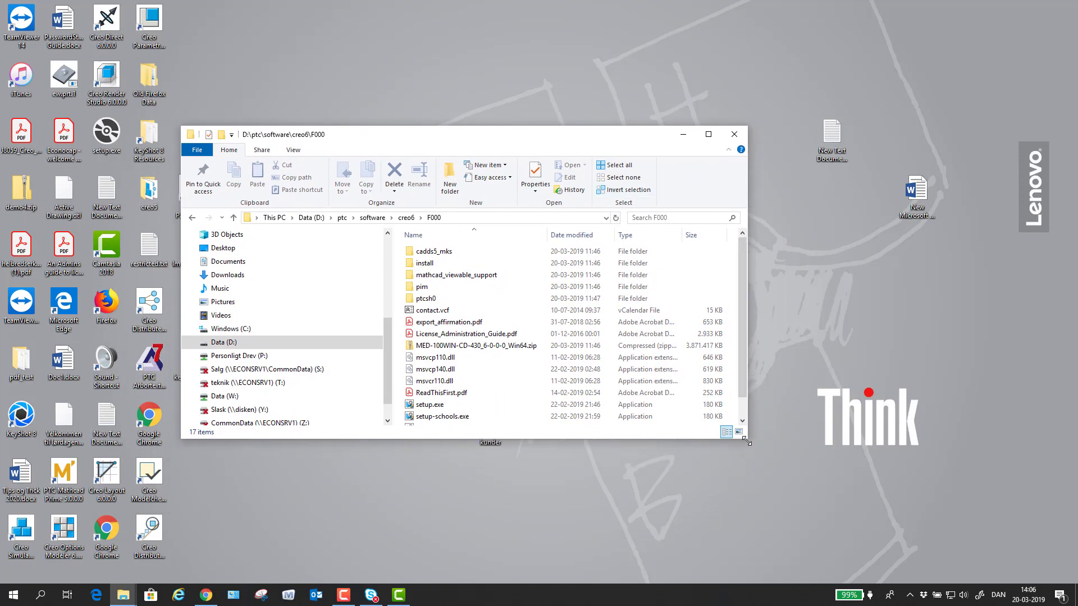
{"action": "left_click_drag", "start_coordinate": [747, 441], "coordinate": [755, 483]}
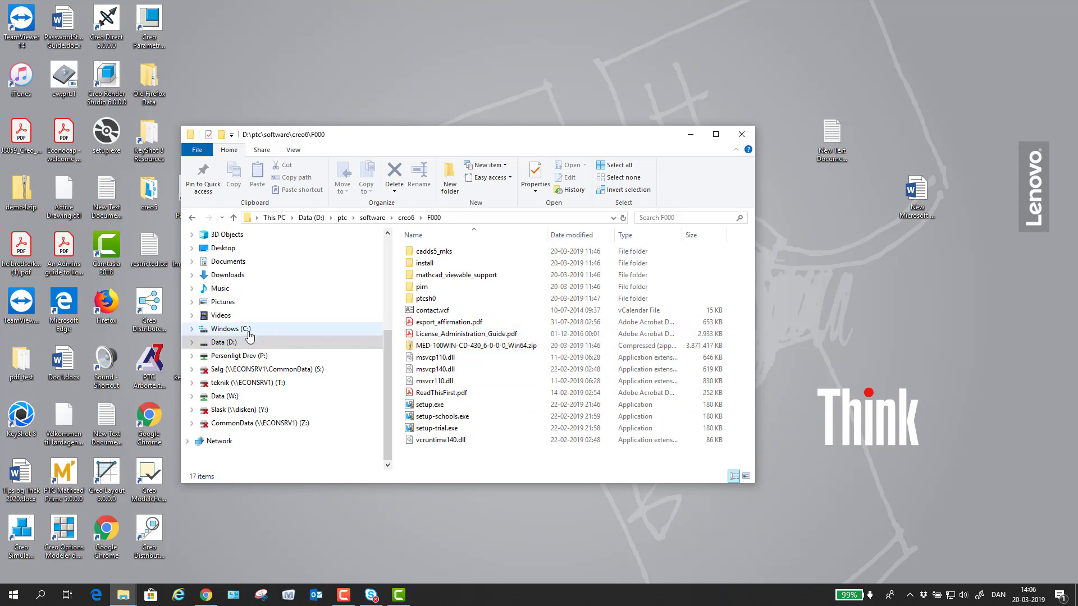
{"action": "left_click", "coordinate": [227, 329]}
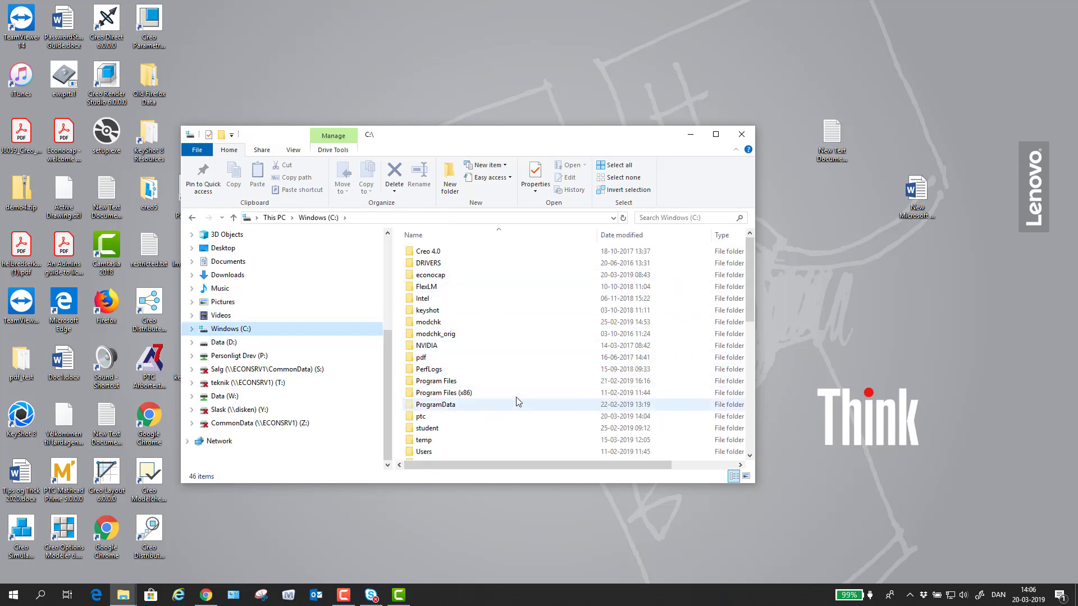
{"action": "left_click_drag", "start_coordinate": [750, 265], "coordinate": [749, 305]}
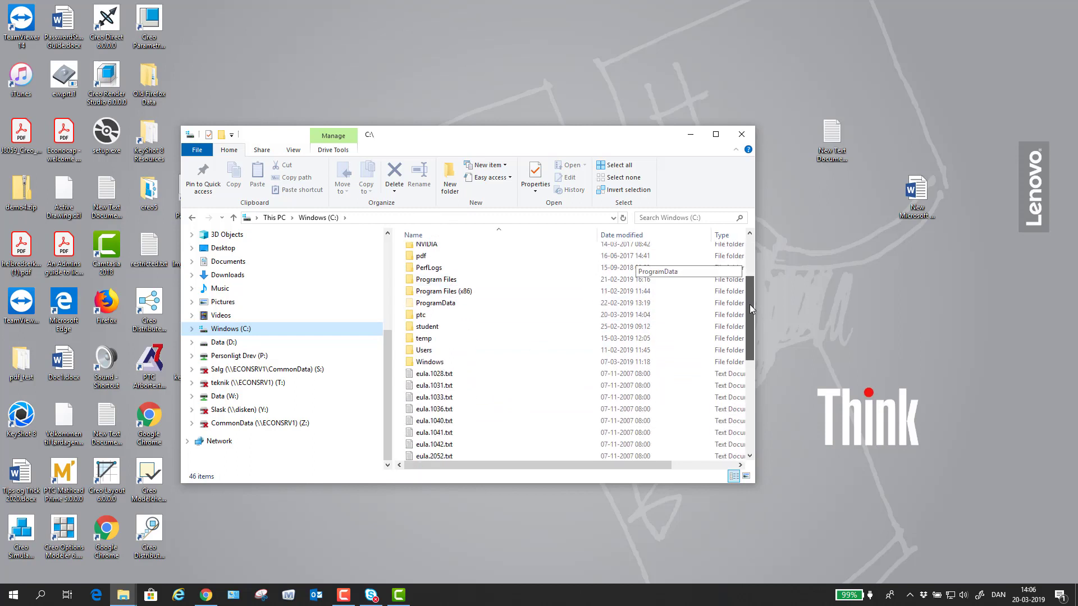
{"action": "double_click", "coordinate": [437, 315]}
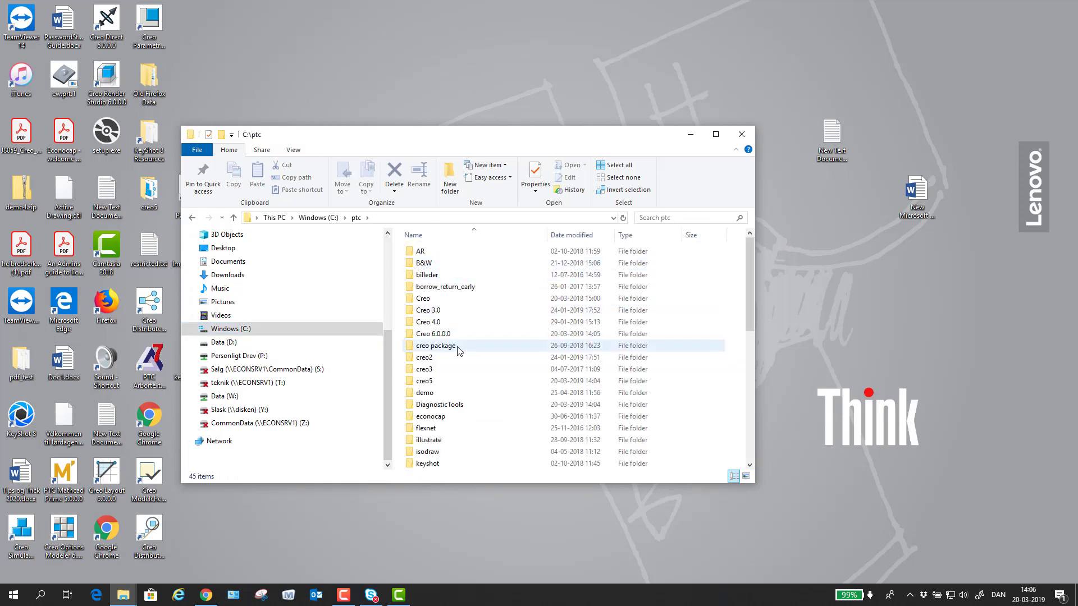
{"action": "double_click", "coordinate": [447, 334]}
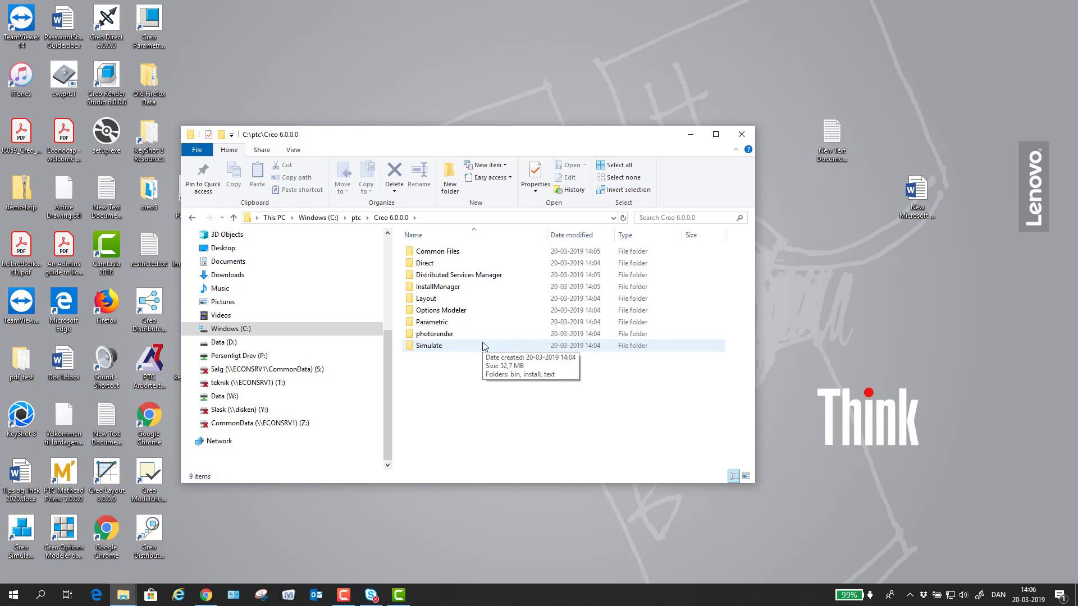
{"action": "double_click", "coordinate": [450, 257]}
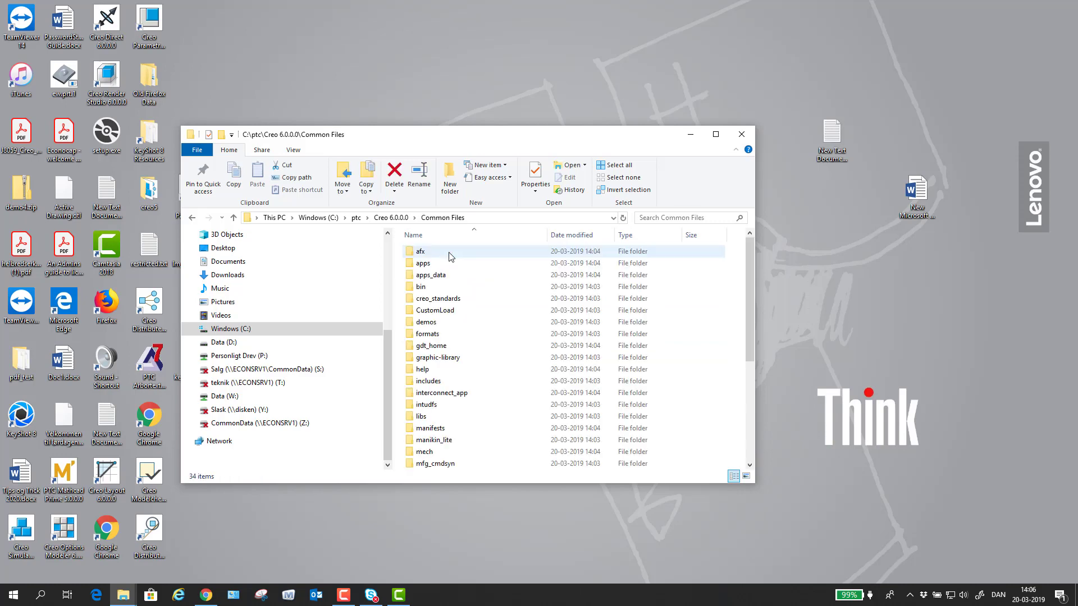
{"action": "double_click", "coordinate": [441, 300]}
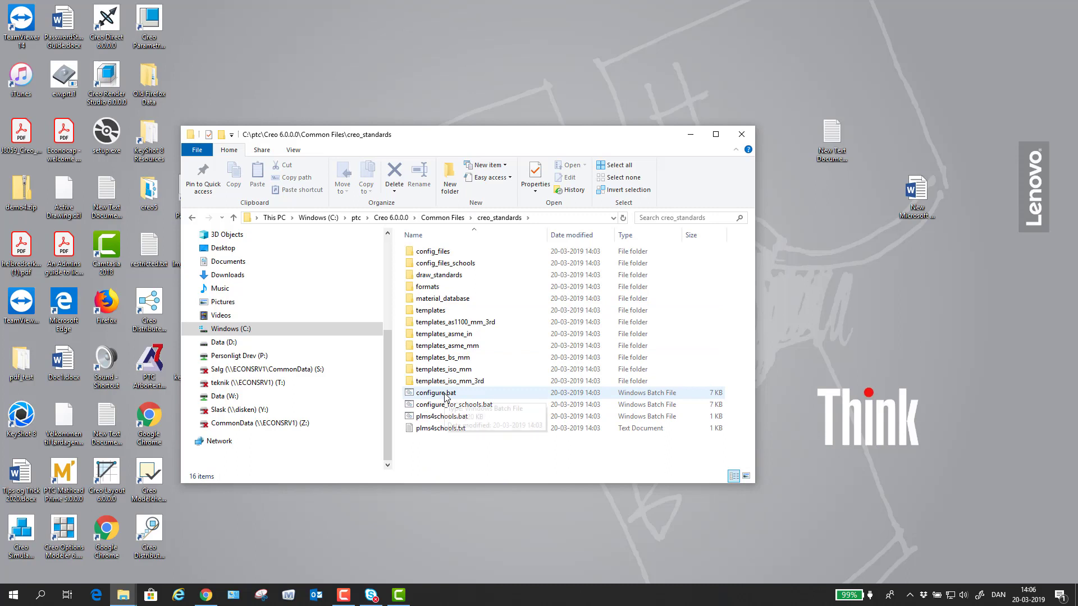
{"action": "mouse_move", "coordinate": [435, 393]}
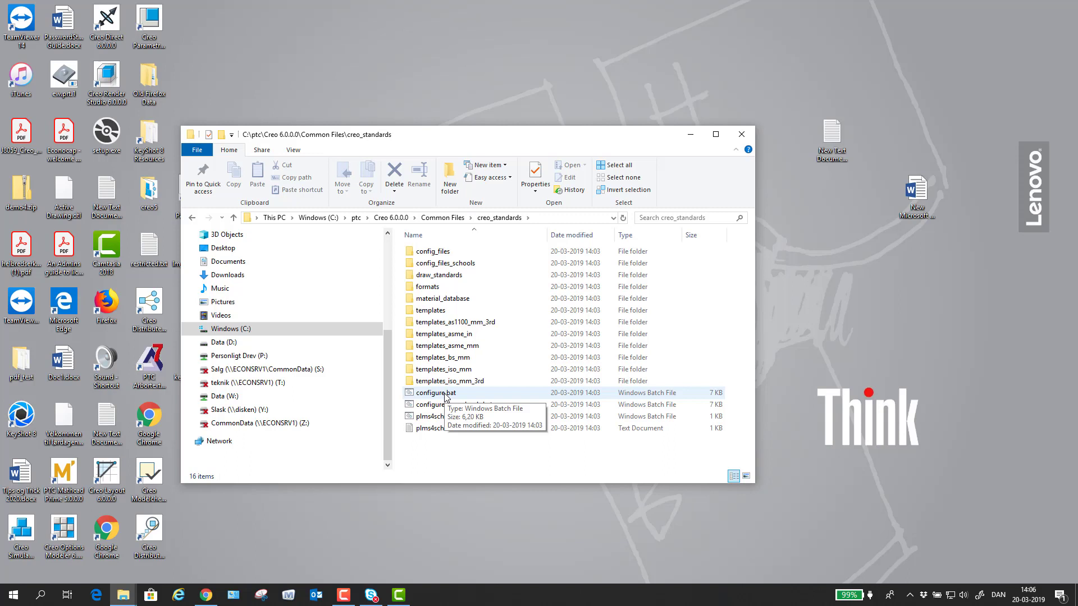
Run configure.bat with option 5 (ISO 1st-angle, MMKS), then close both configuration consoles
{"action": "double_click", "coordinate": [446, 394]}
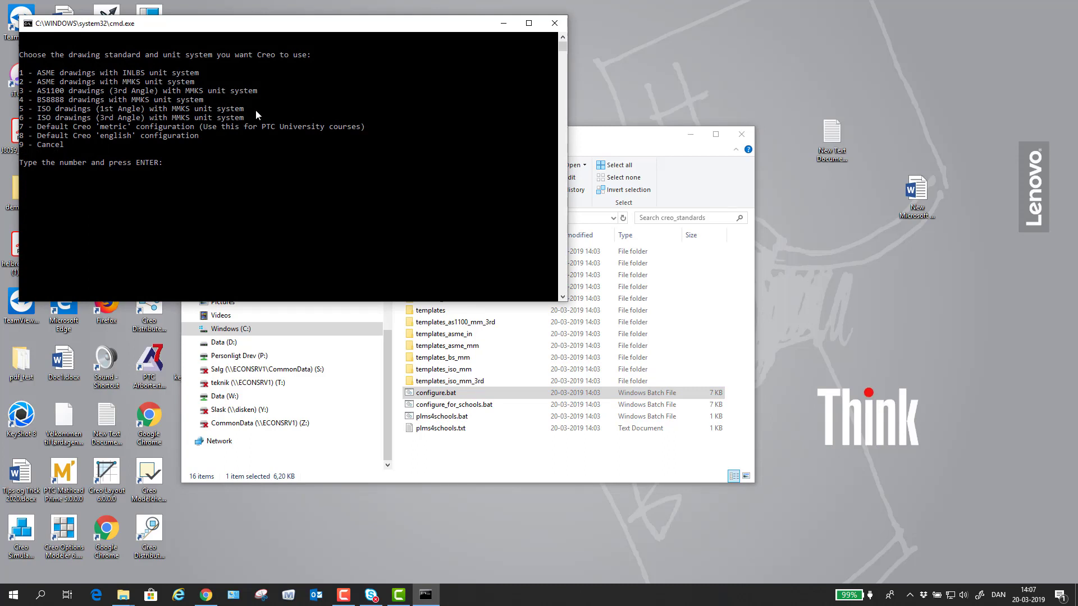
{"action": "type", "text": "5"}
{"action": "key", "text": "Return"}
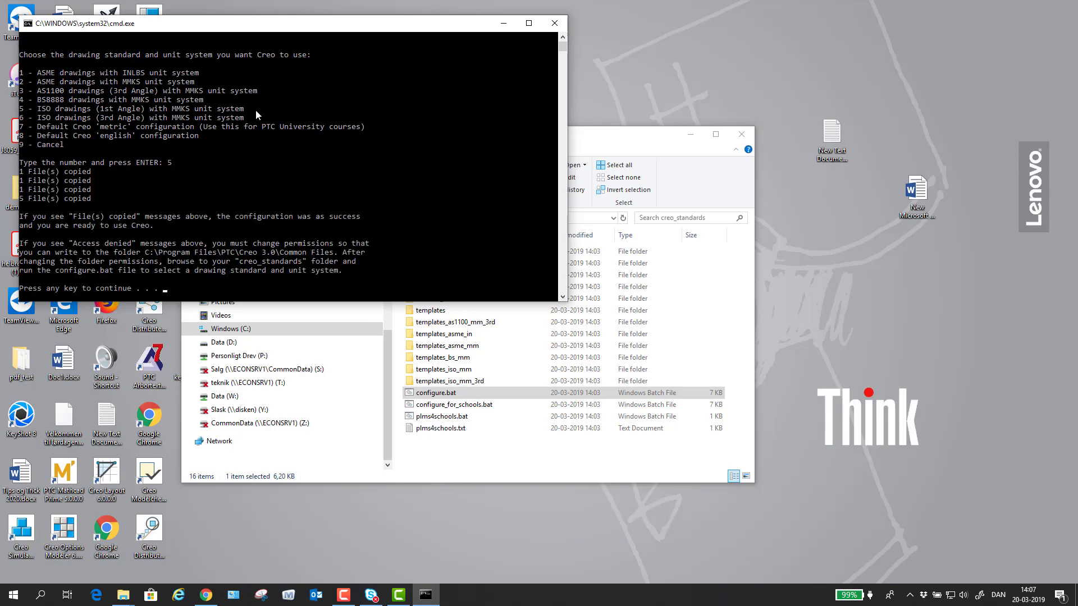
{"action": "key", "text": "Return"}
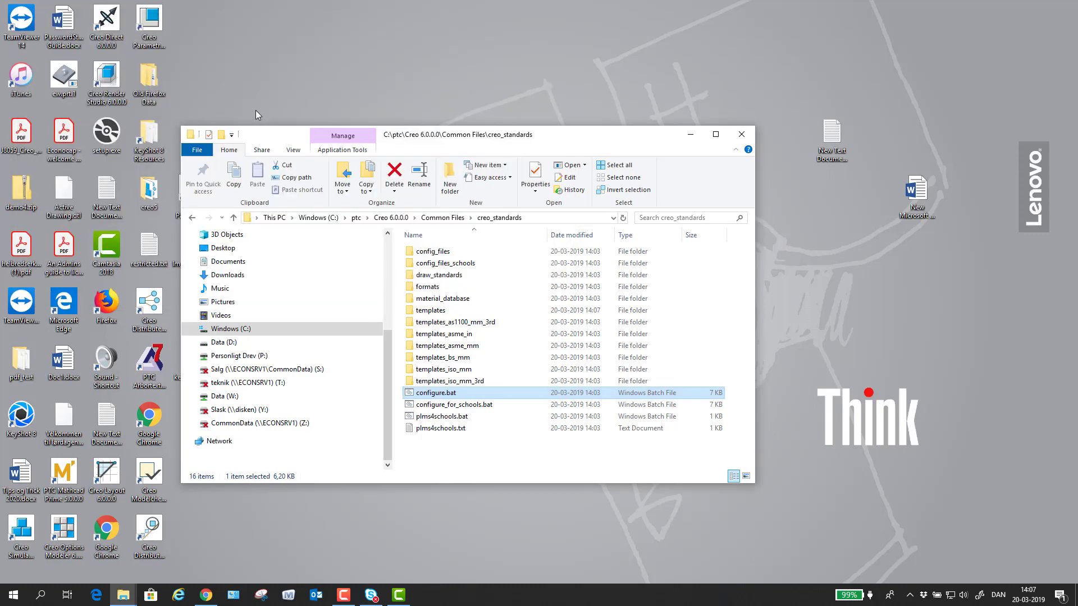
{"action": "double_click", "coordinate": [425, 394]}
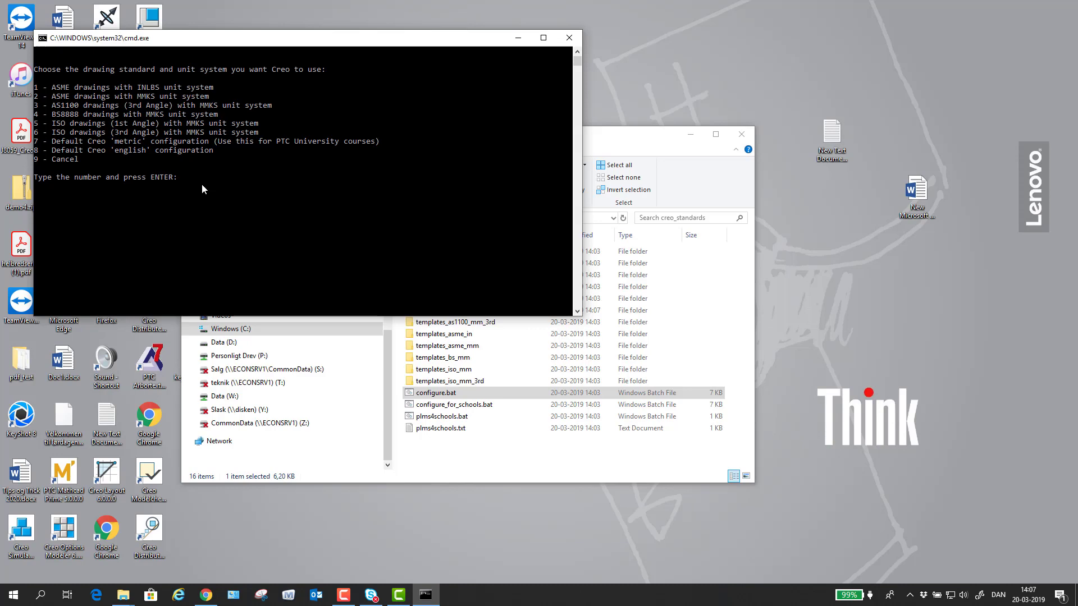
{"action": "left_click", "coordinate": [574, 39]}
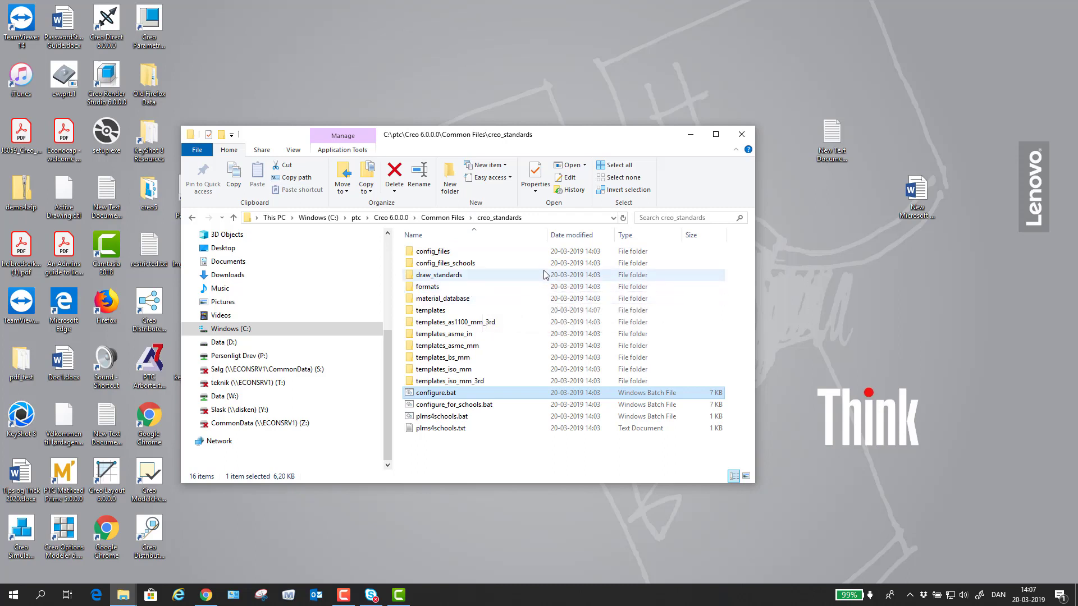
{"action": "mouse_move", "coordinate": [741, 135]}
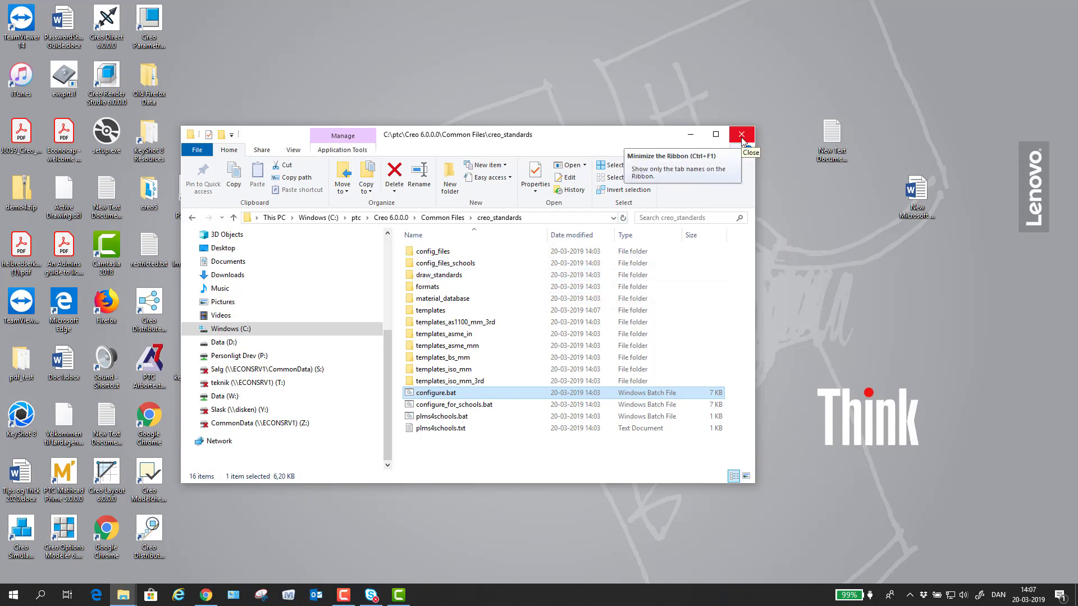
Navigate from the root of drive C into the C:\ptc\start folder
{"action": "left_click", "coordinate": [247, 331]}
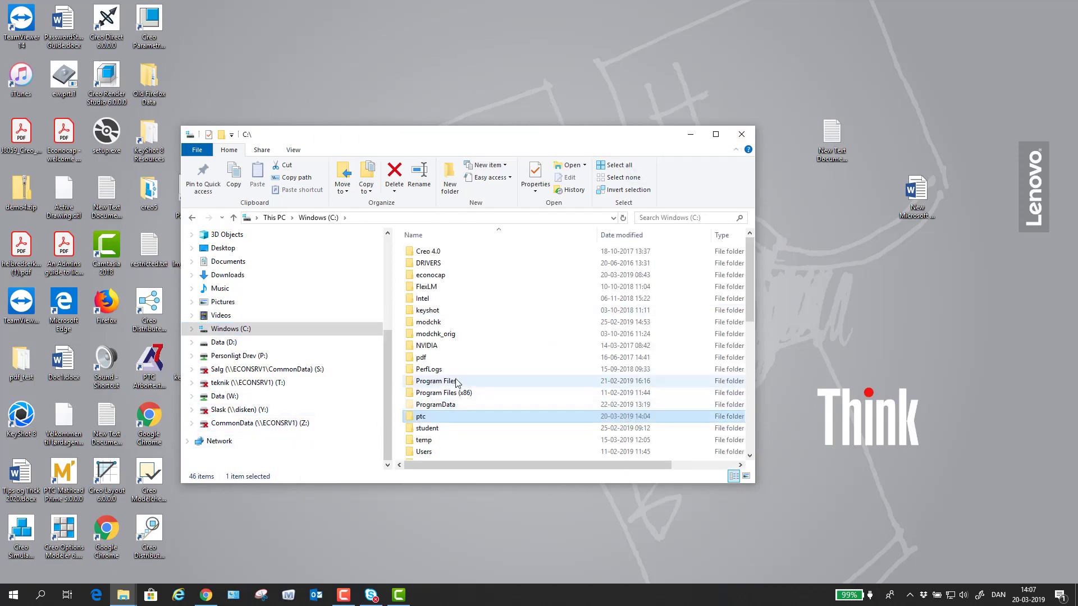
{"action": "scroll", "coordinate": [449, 382], "scroll_direction": "down", "scroll_amount": 7}
{"action": "scroll", "coordinate": [449, 382], "scroll_direction": "up", "scroll_amount": 3}
{"action": "scroll", "coordinate": [475, 329], "scroll_direction": "up", "scroll_amount": 3}
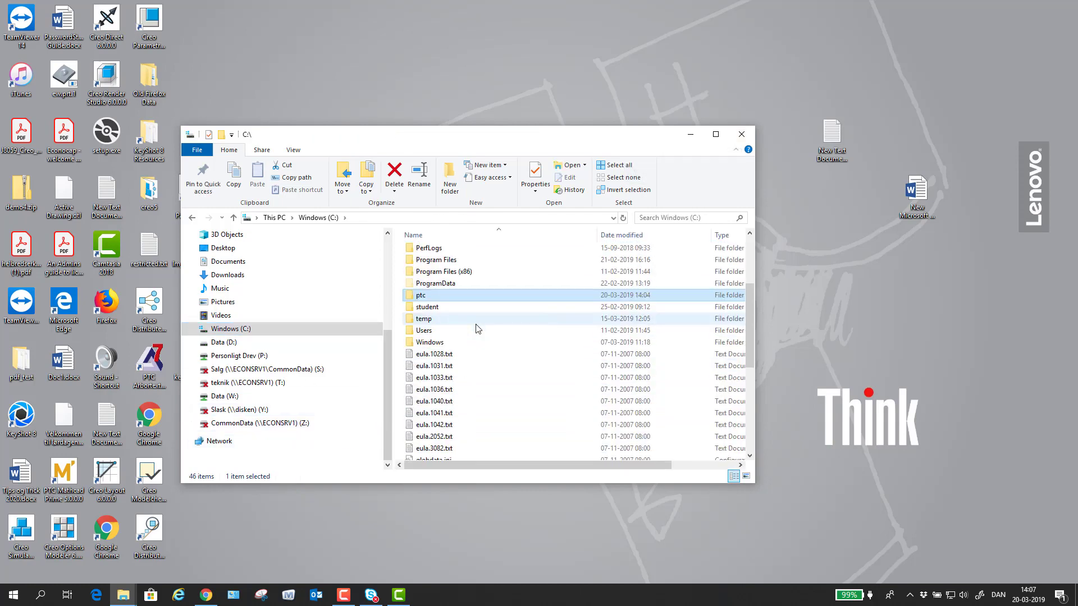
{"action": "double_click", "coordinate": [432, 299]}
{"action": "scroll", "coordinate": [444, 343], "scroll_direction": "down", "scroll_amount": 2}
{"action": "scroll", "coordinate": [452, 359], "scroll_direction": "down", "scroll_amount": 1}
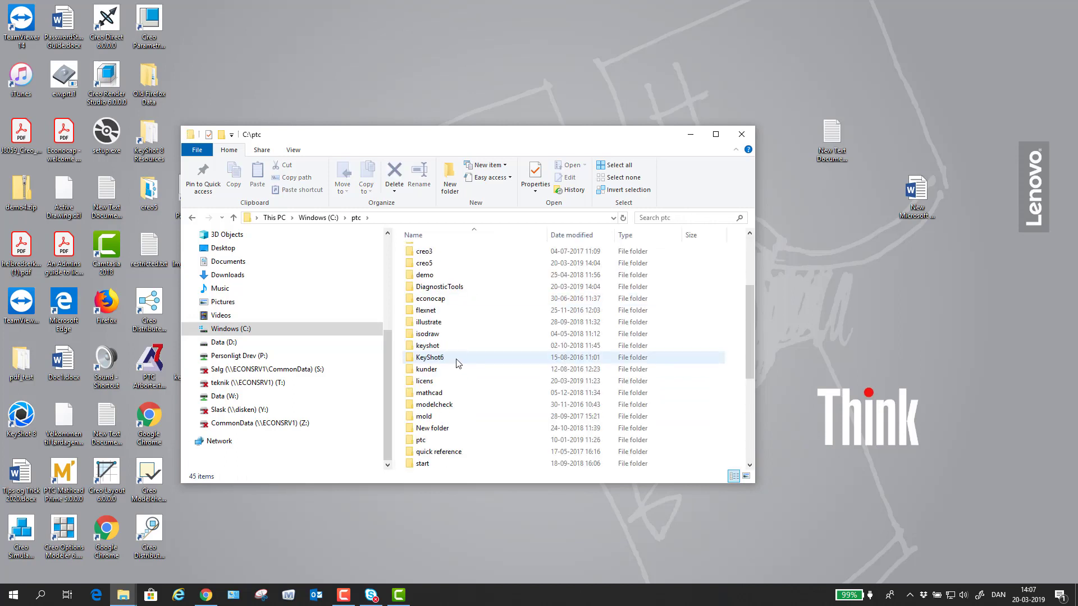
{"action": "double_click", "coordinate": [433, 463]}
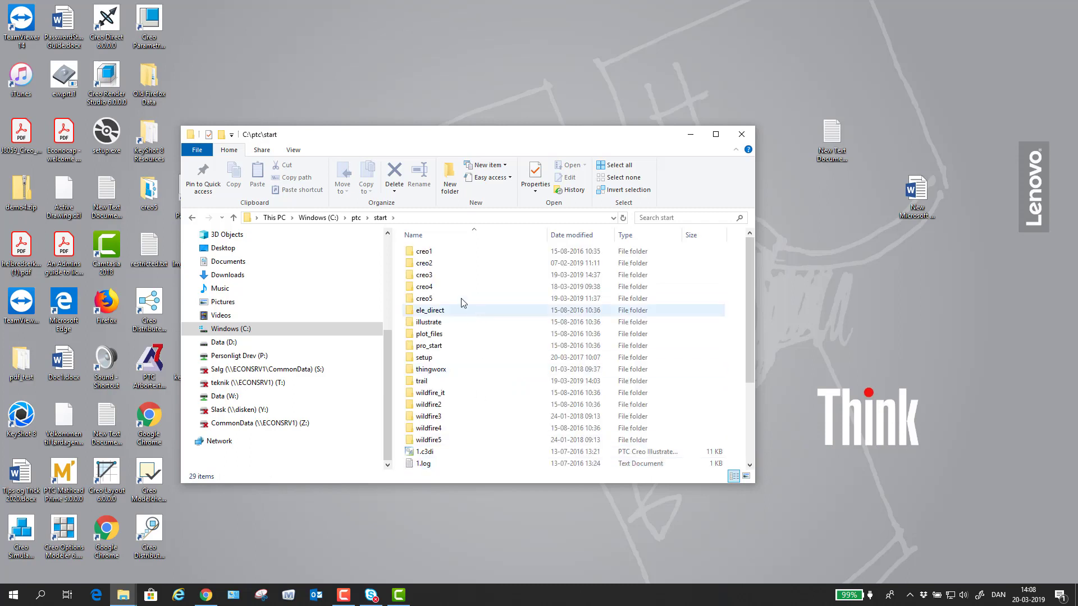
Create a new folder named creo6, then open the creo5 folder
{"action": "left_click", "coordinate": [450, 179]}
{"action": "type", "text": "cre"}
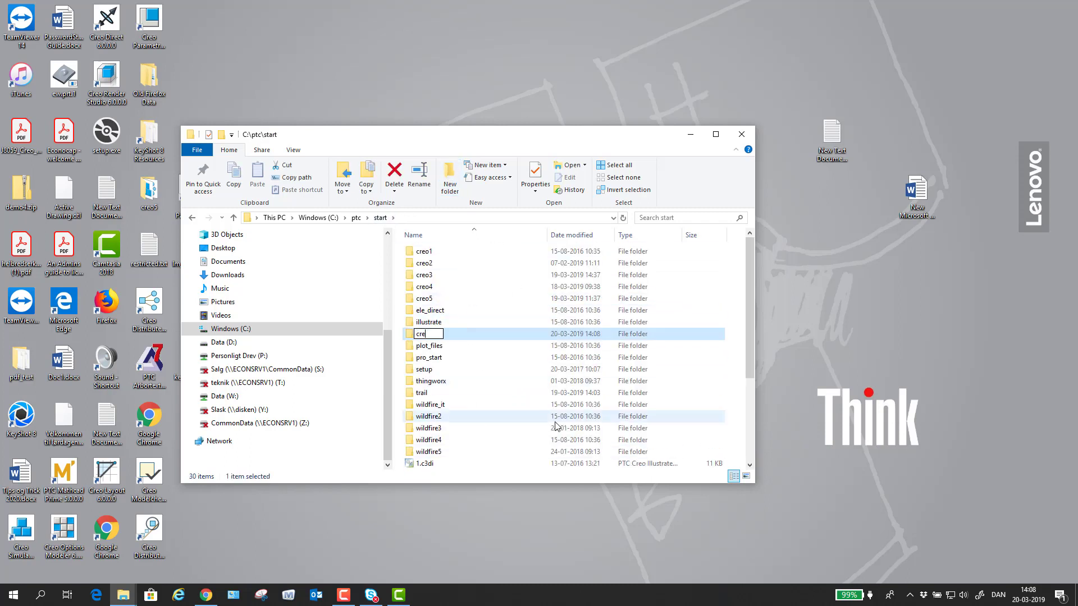
{"action": "type", "text": "o6"}
{"action": "key", "text": "Return"}
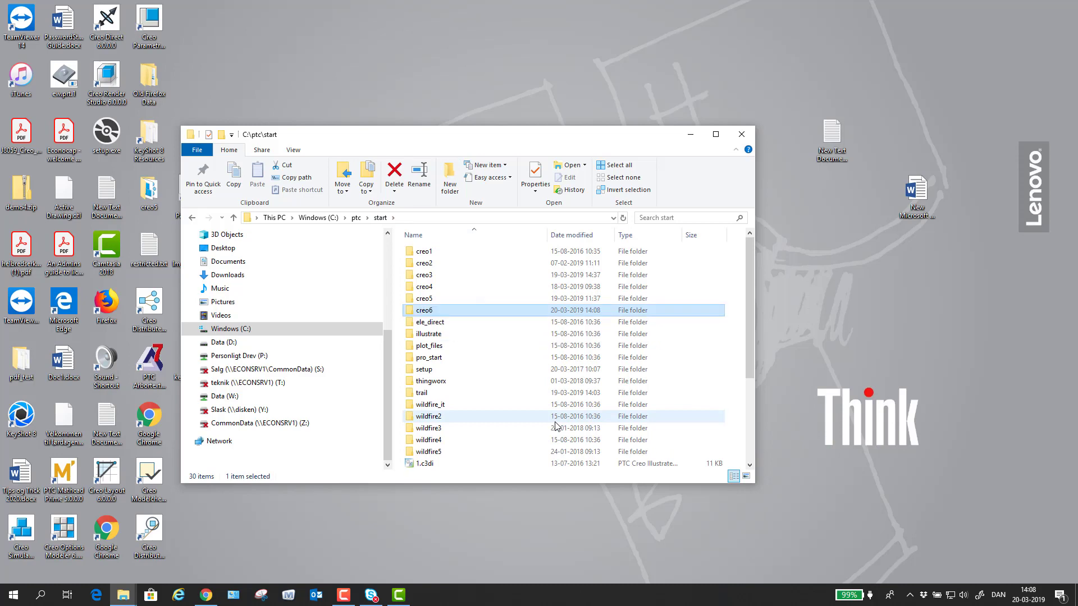
{"action": "double_click", "coordinate": [446, 298]}
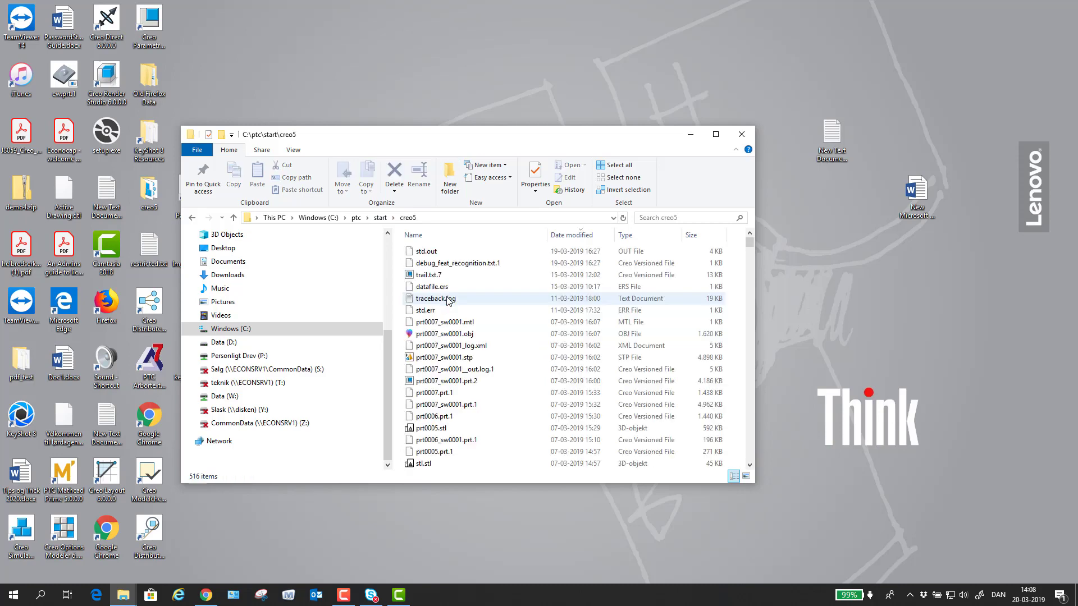
{"action": "left_click_drag", "start_coordinate": [752, 245], "coordinate": [748, 262]}
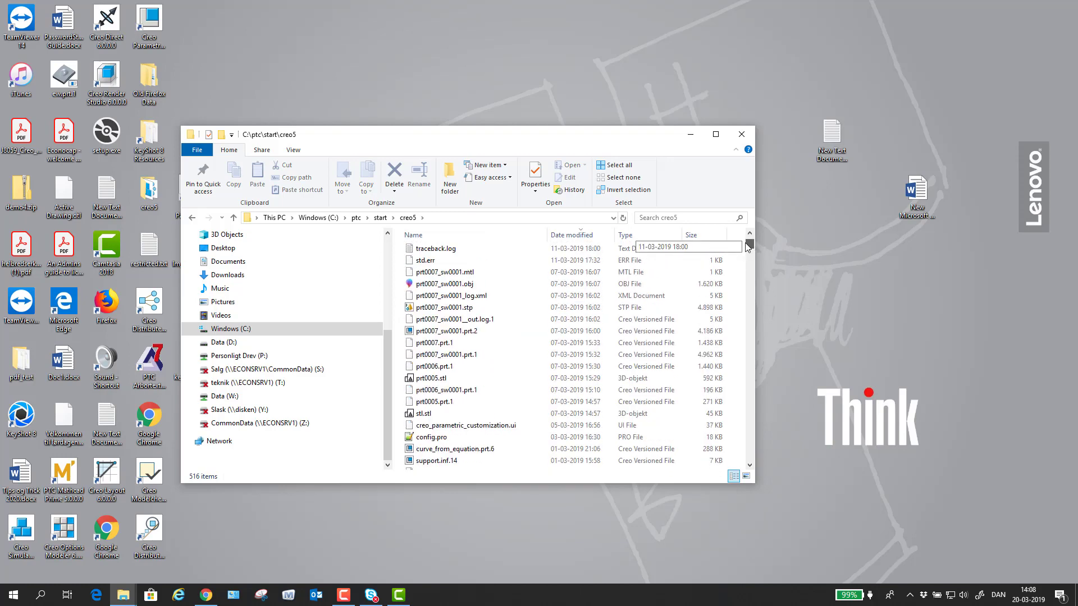
{"action": "scroll", "coordinate": [522, 330], "scroll_direction": "up", "scroll_amount": 10}
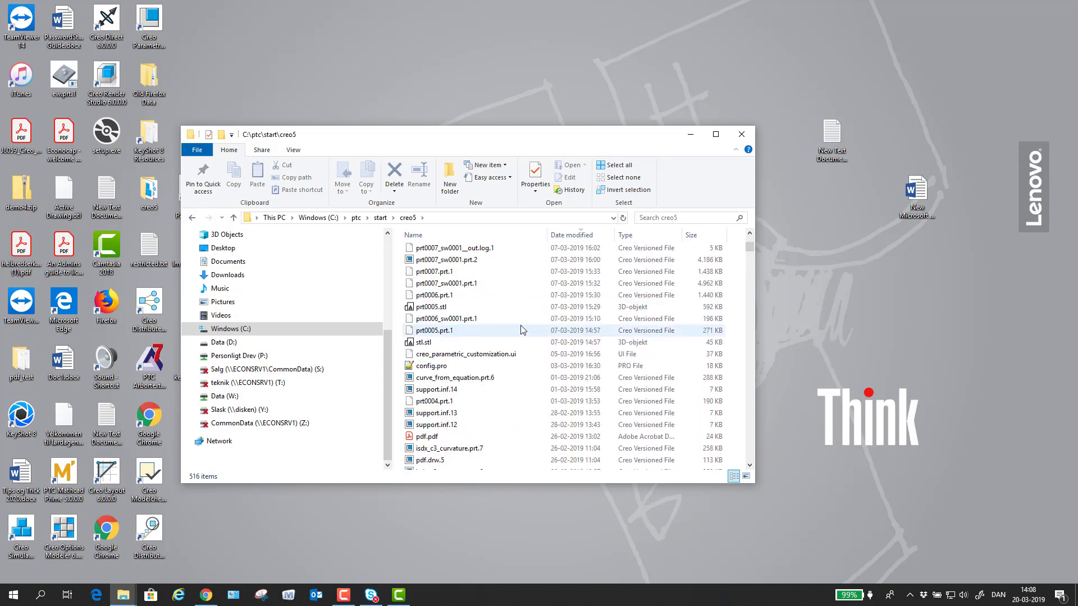
Copy config.pro from creo5 and paste it into the creo6 folder
{"action": "left_click", "coordinate": [447, 366]}
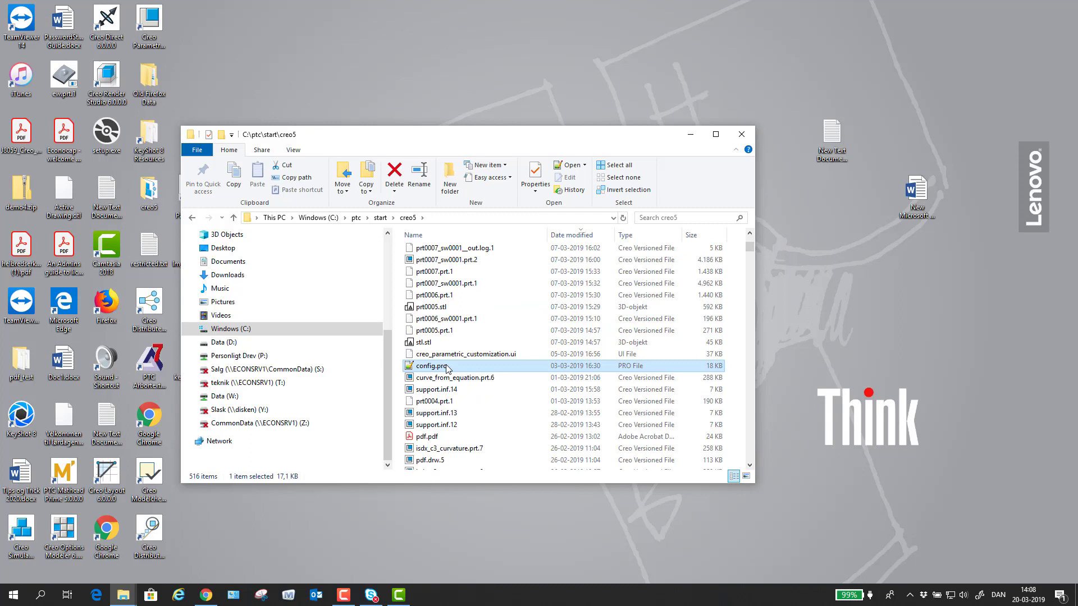
{"action": "left_click", "coordinate": [380, 219]}
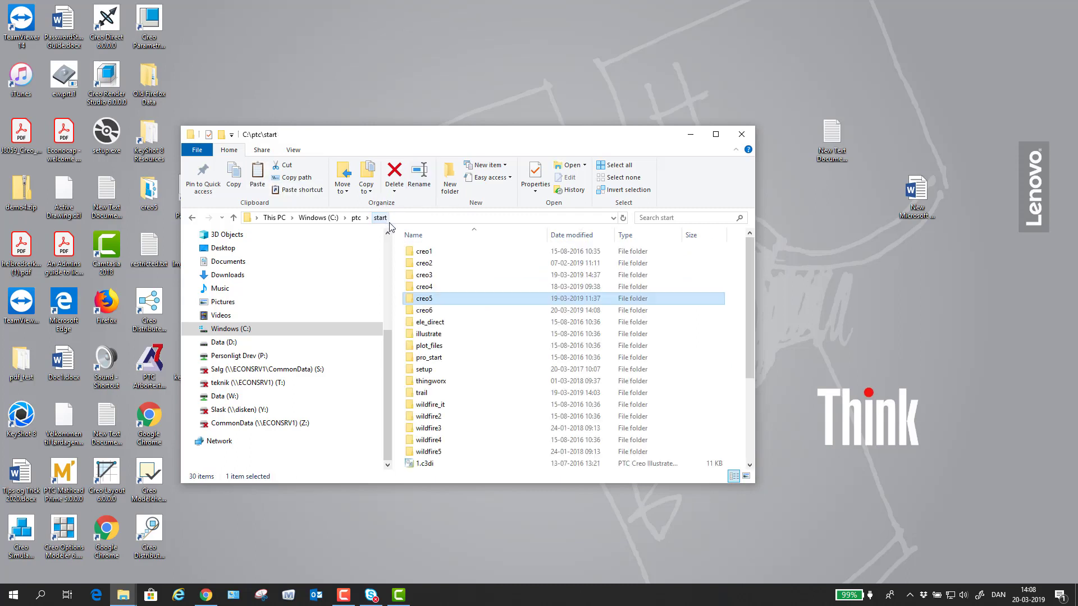
{"action": "double_click", "coordinate": [449, 310]}
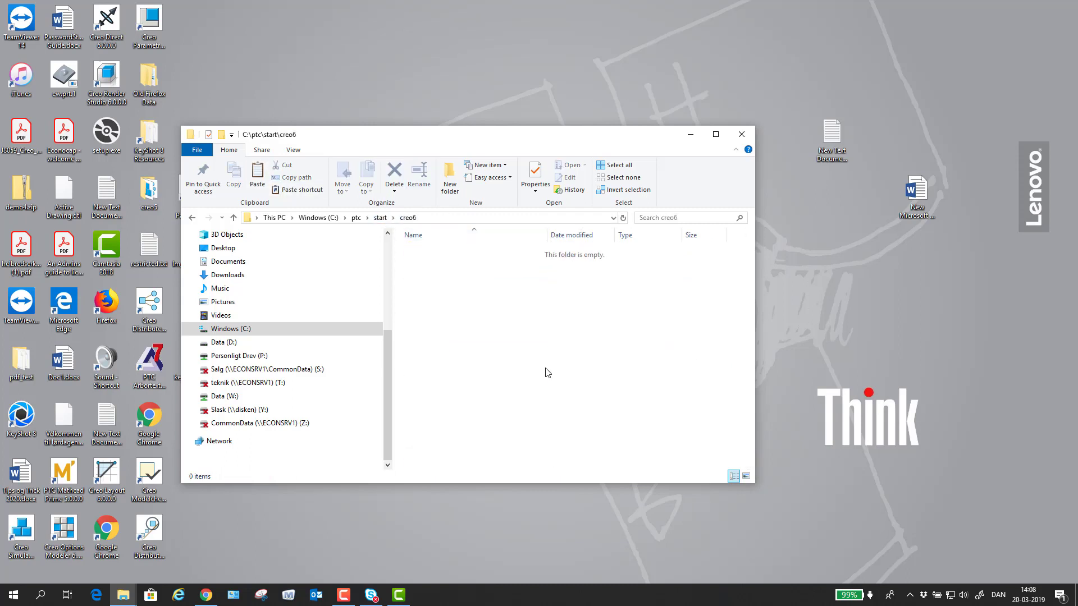
{"action": "key", "text": "ctrl+v"}
{"action": "left_click_drag", "start_coordinate": [470, 141], "coordinate": [627, 148]}
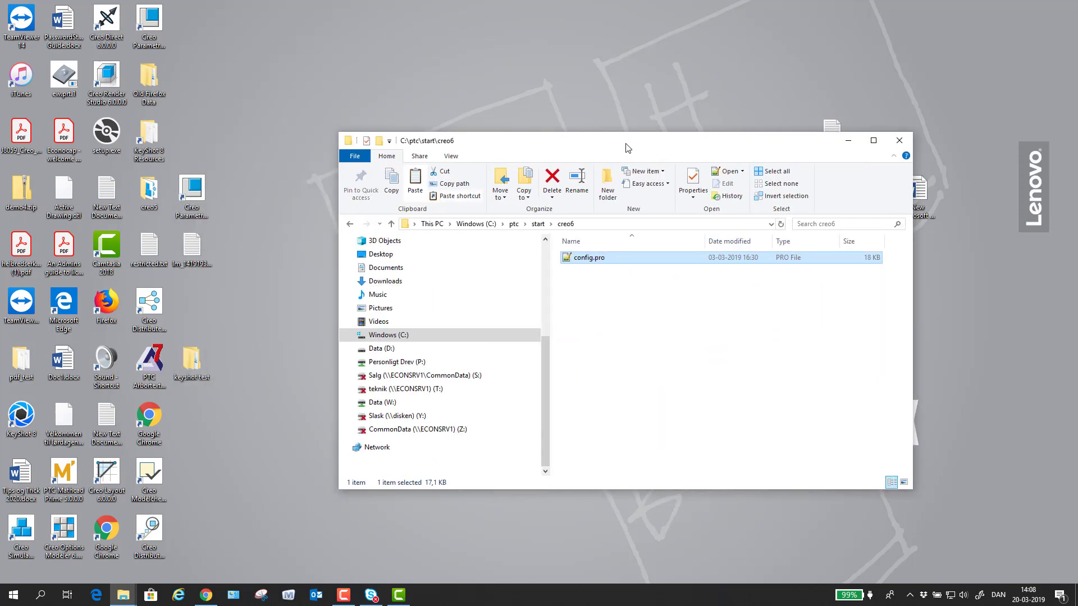
Move the Creo Parametric 6.0.0.0 shortcut into open desktop space
{"action": "left_click", "coordinate": [151, 25]}
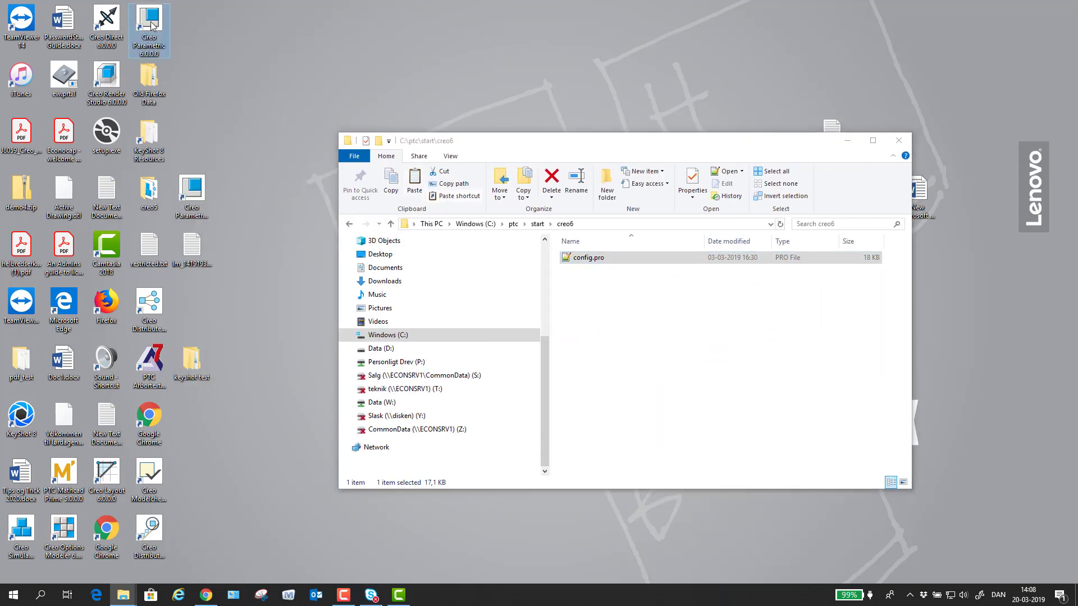
{"action": "left_click_drag", "start_coordinate": [151, 25], "coordinate": [343, 42]}
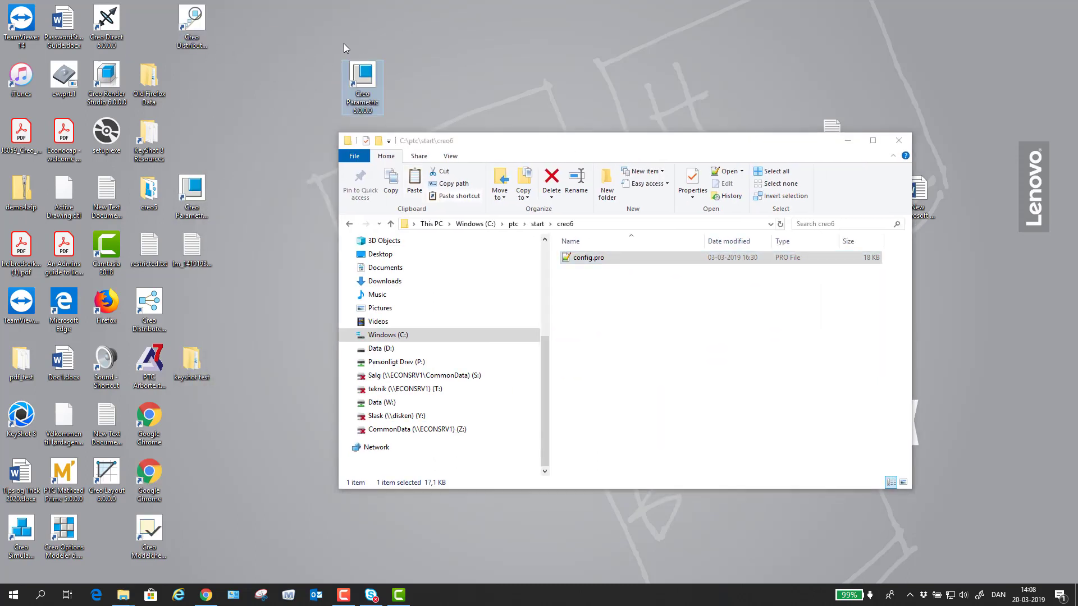
{"action": "left_click", "coordinate": [303, 55]}
{"action": "key", "text": "c"}
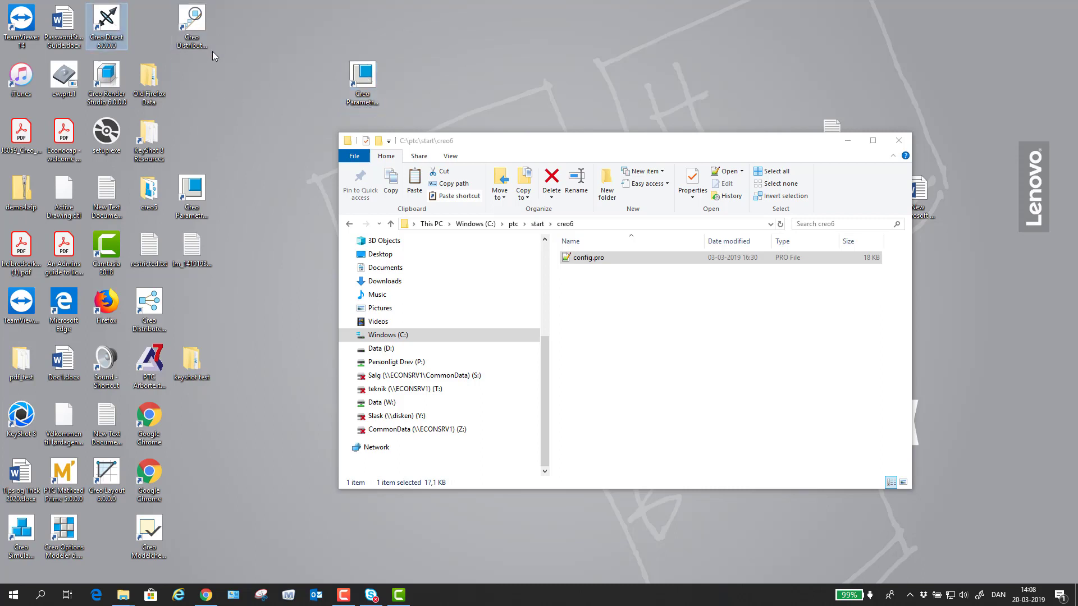
{"action": "key", "text": "c"}
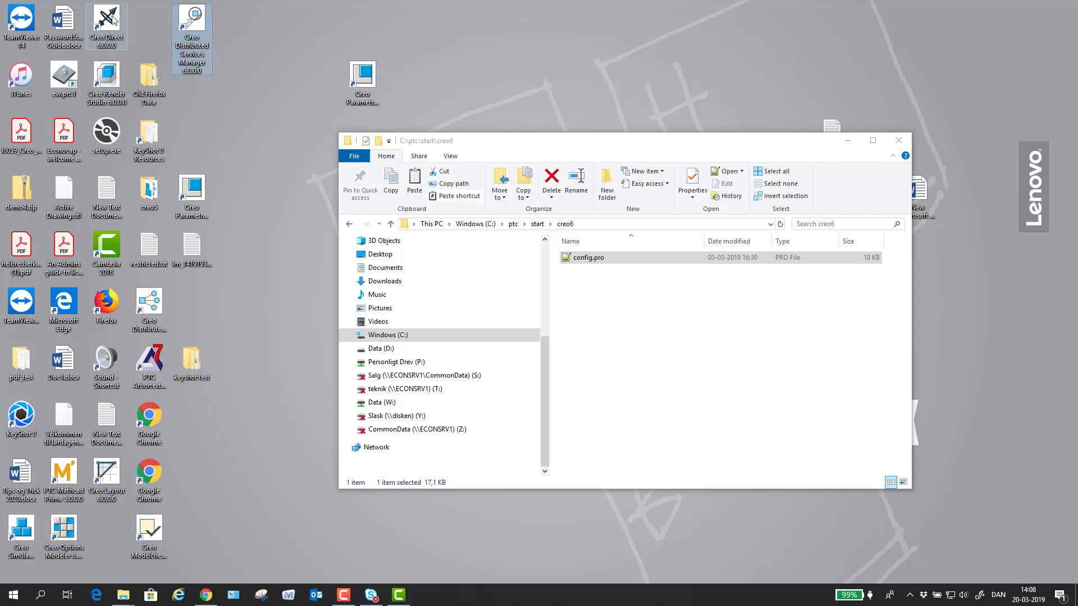
Delete the extra Creo shortcuts (Distribute, Layout, Options Modeler, Simulate, Modelcheck) and minimize Explorer
{"action": "left_click", "coordinate": [114, 88], "text": "ctrl"}
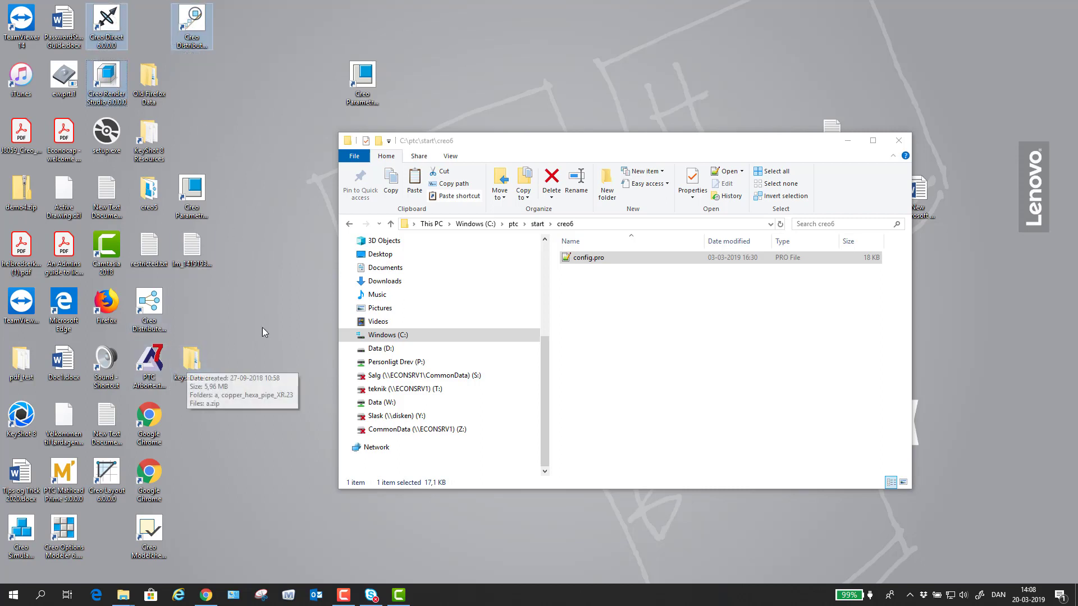
{"action": "left_click", "coordinate": [144, 298], "text": "ctrl"}
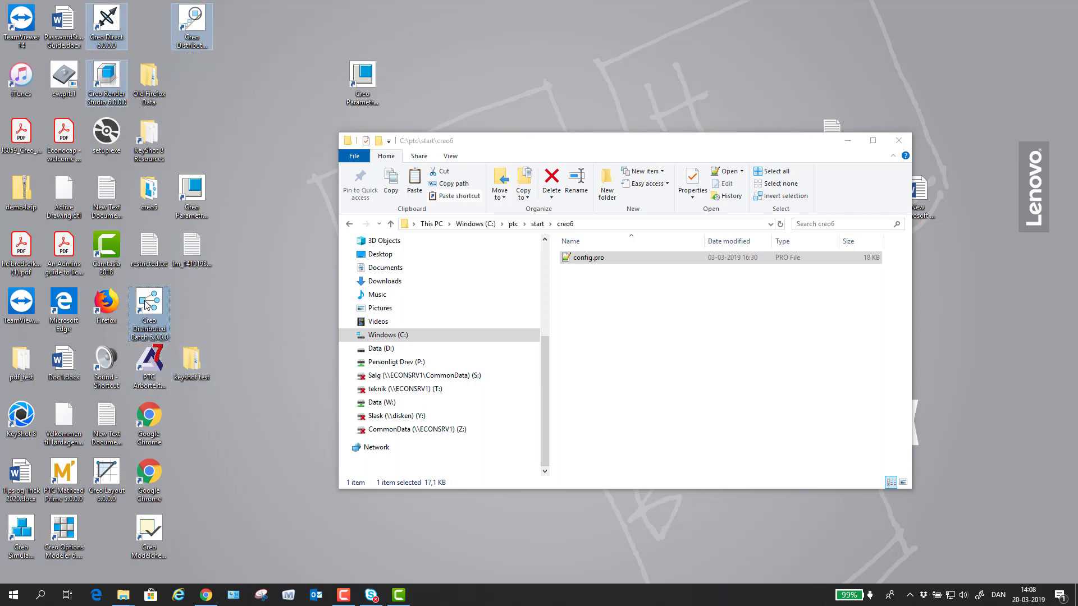
{"action": "left_click", "coordinate": [107, 472], "text": "ctrl"}
{"action": "left_click", "coordinate": [67, 538], "text": "ctrl"}
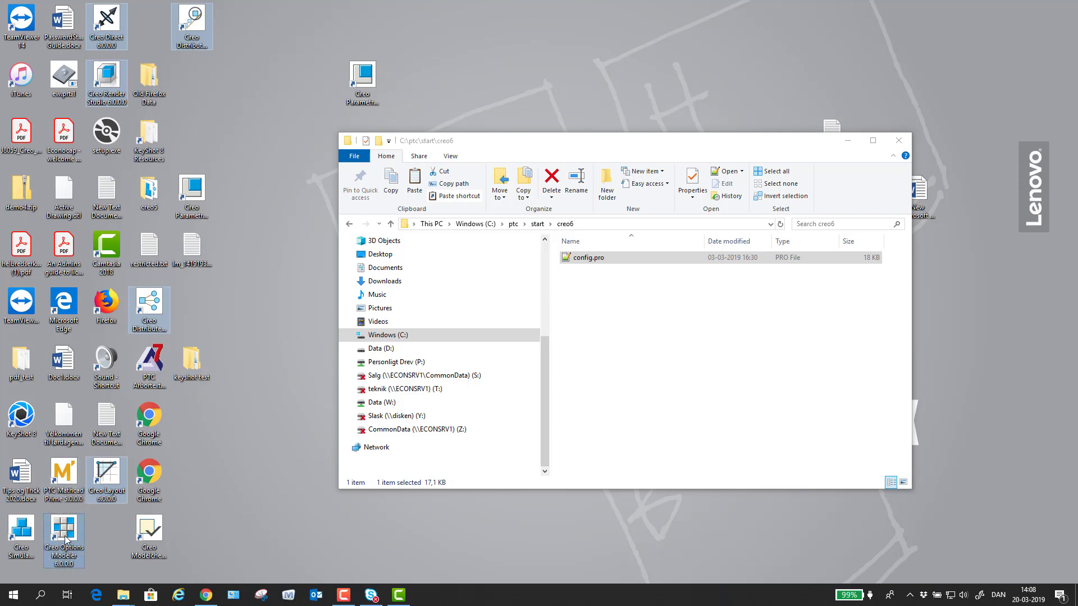
{"action": "left_click", "coordinate": [32, 533], "text": "ctrl"}
{"action": "left_click", "coordinate": [149, 532], "text": "ctrl"}
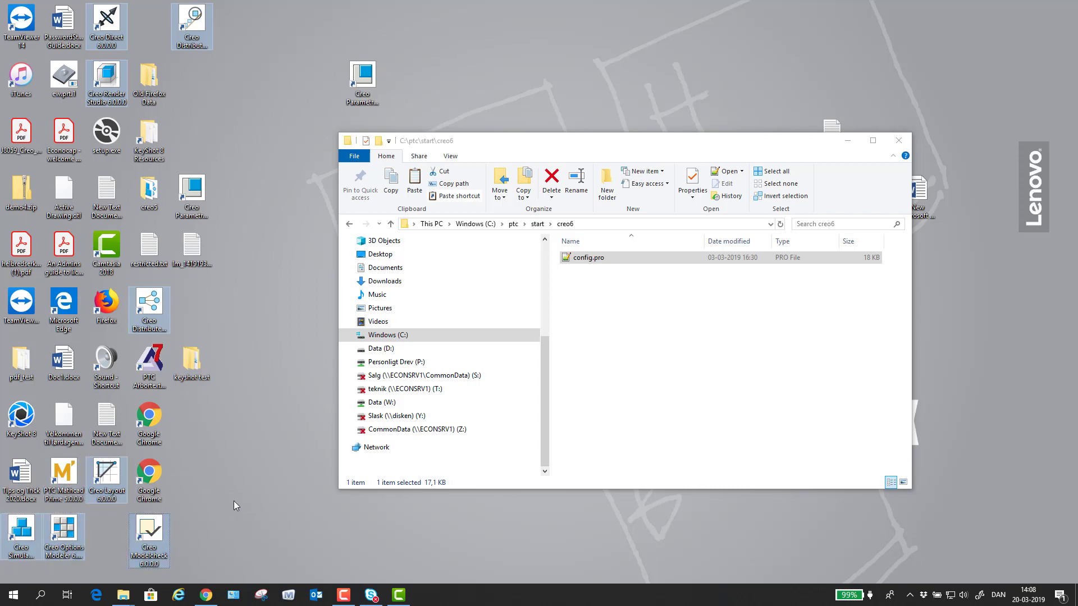
{"action": "key", "text": "Delete"}
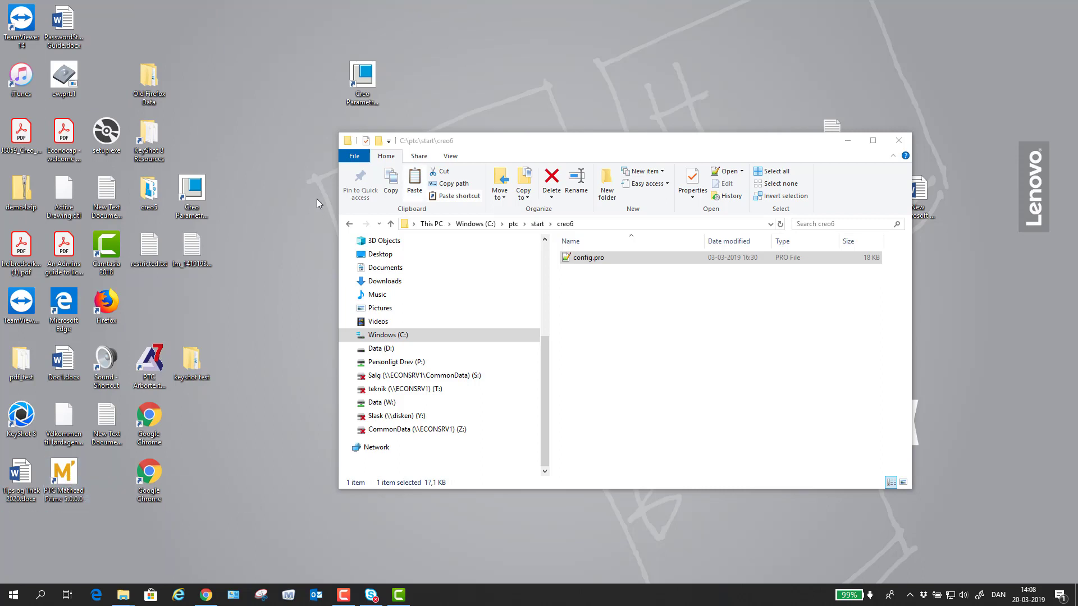
{"action": "left_click_drag", "start_coordinate": [513, 146], "coordinate": [572, 172]}
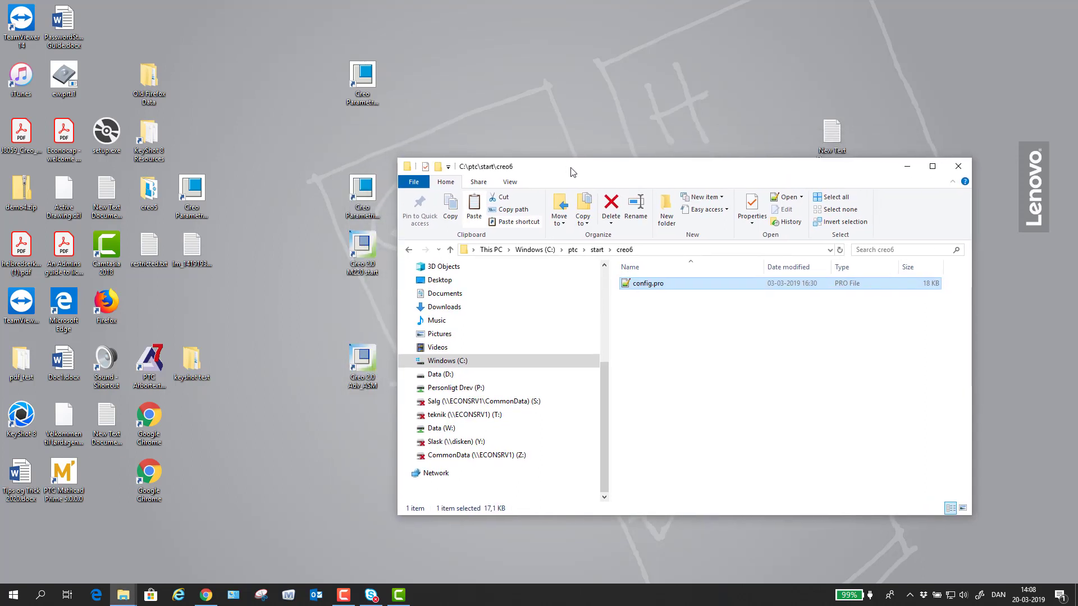
{"action": "left_click", "coordinate": [907, 166]}
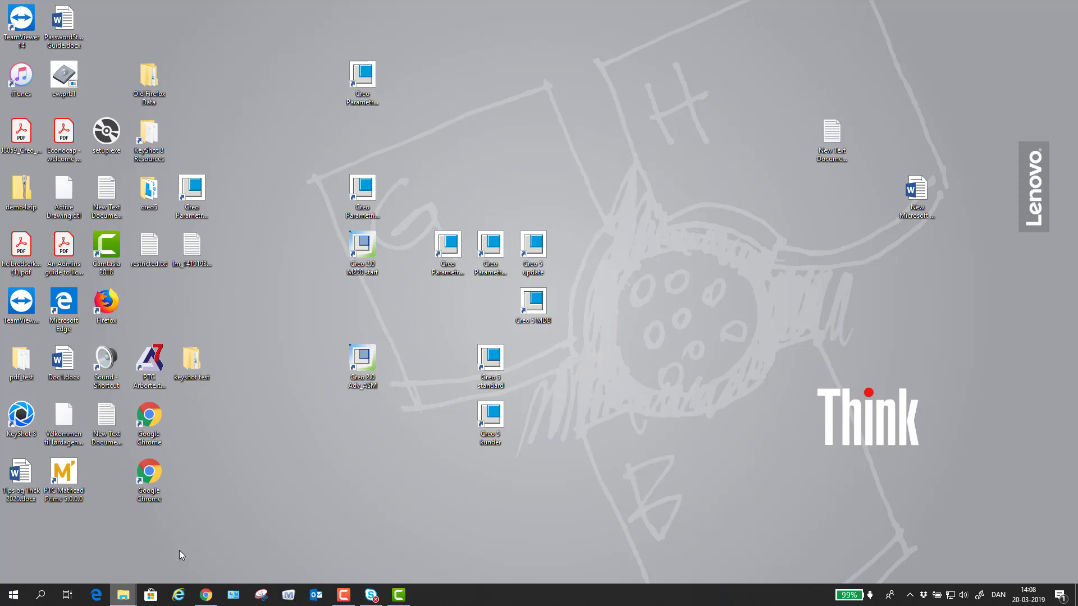
Copy the creo6 folder path from the Explorer address bar
{"action": "left_click", "coordinate": [123, 595]}
{"action": "left_click", "coordinate": [494, 250]}
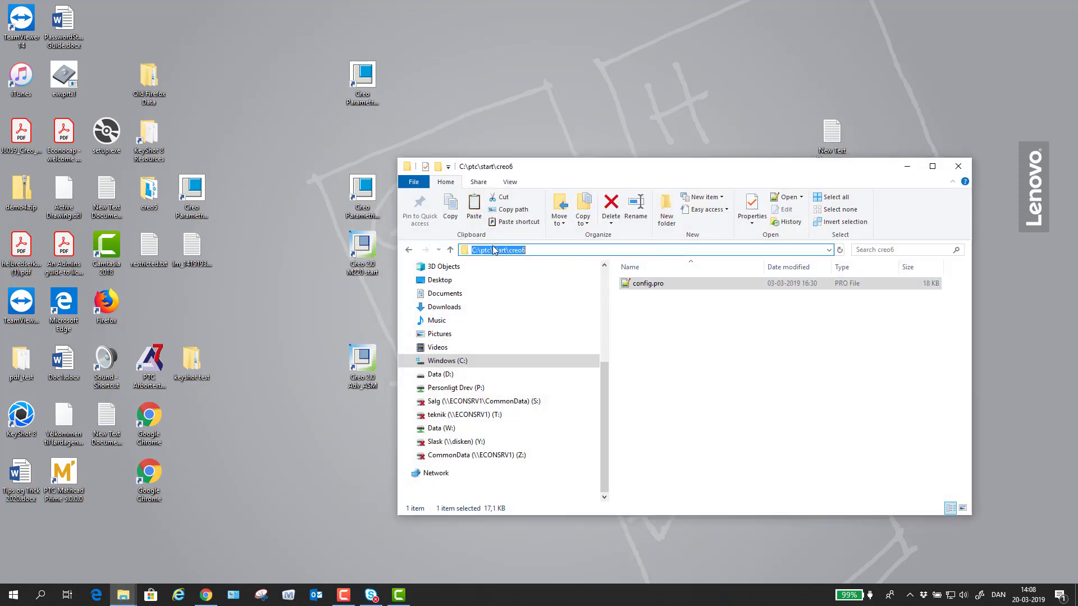
{"action": "right_click", "coordinate": [494, 250]}
{"action": "left_click", "coordinate": [369, 283]}
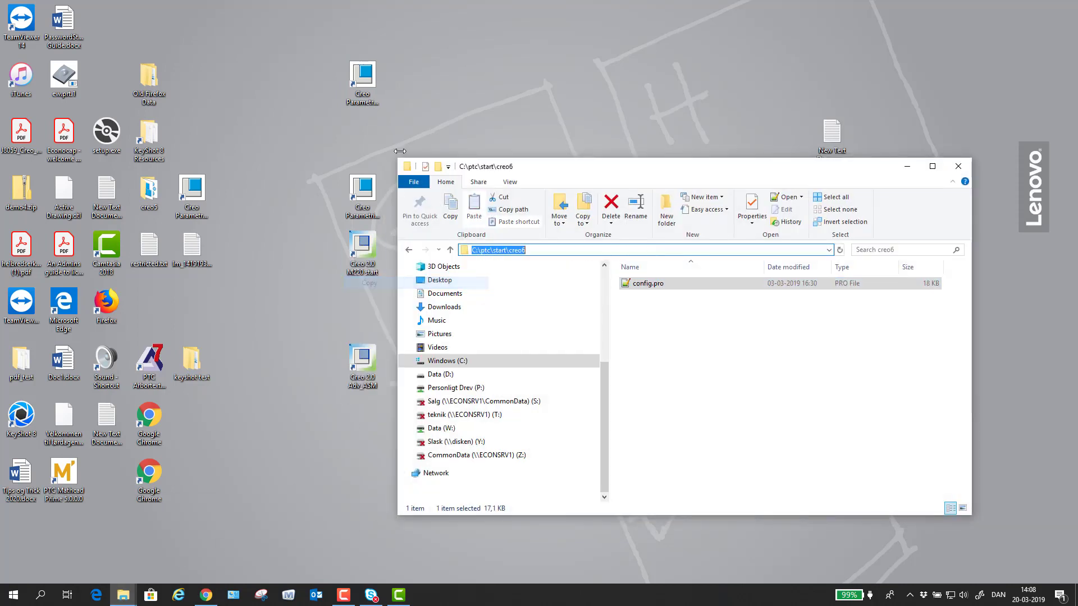
Paste the creo6 path into the Creo Parametric shortcut's Start in field, approving administrator permission
{"action": "right_click", "coordinate": [345, 87]}
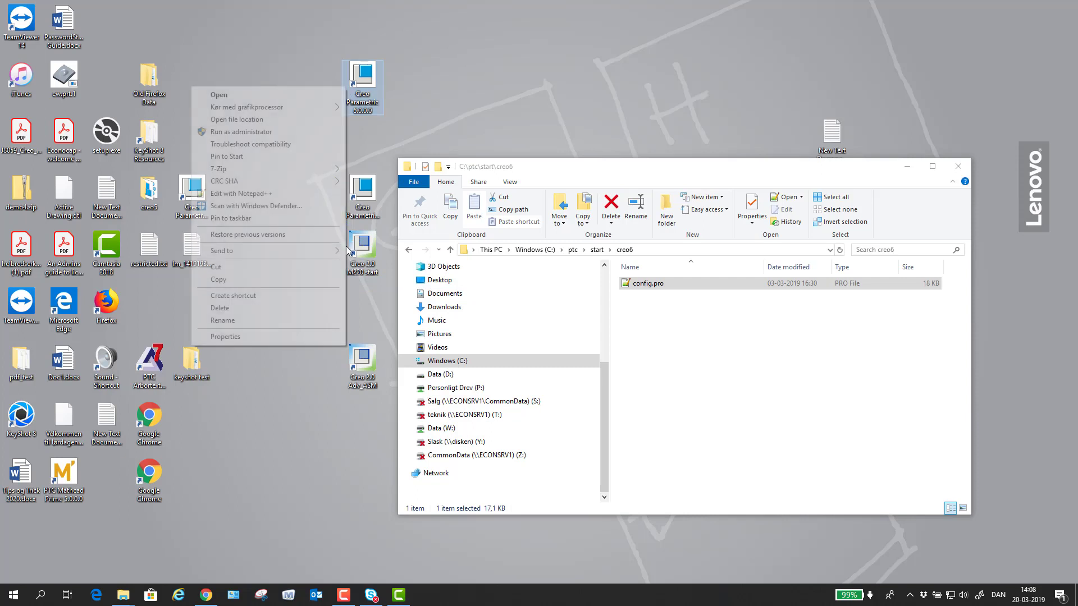
{"action": "left_click", "coordinate": [258, 337]}
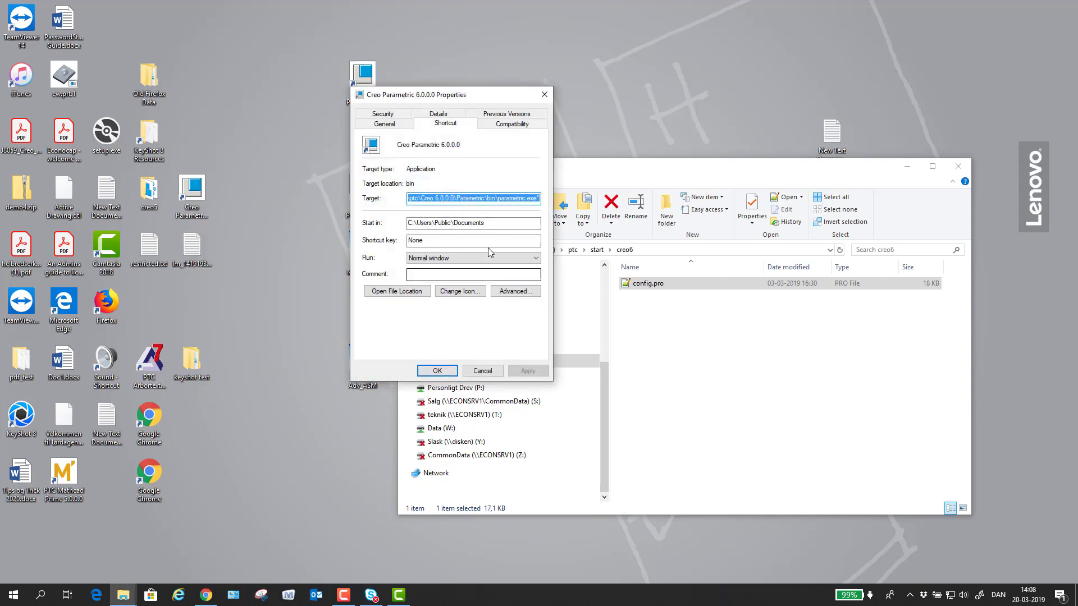
{"action": "key", "text": "Tab"}
{"action": "key", "text": "ctrl+v"}
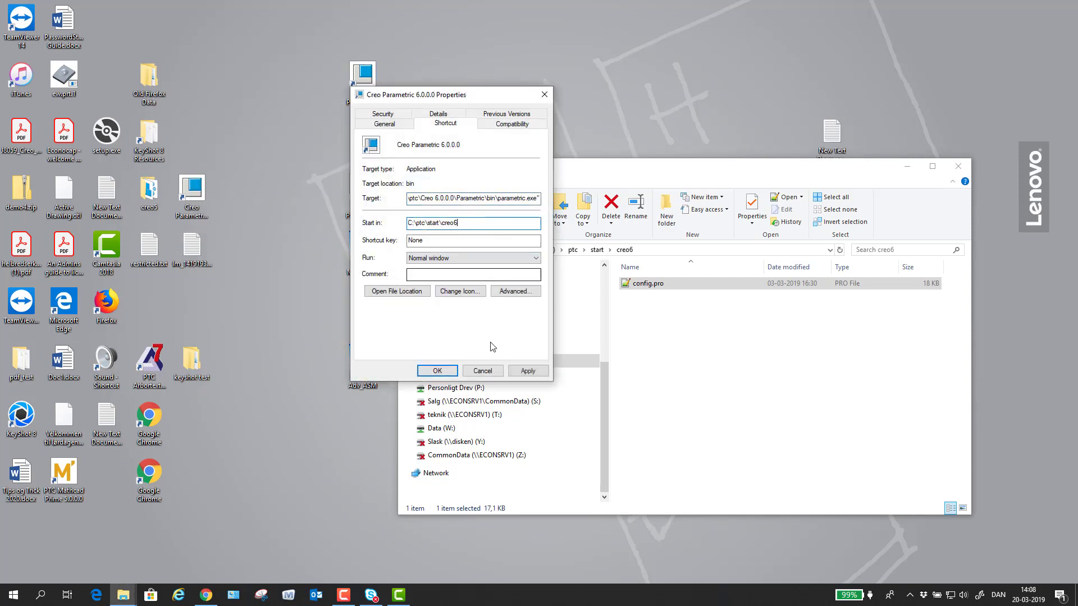
{"action": "left_click", "coordinate": [528, 370]}
{"action": "left_click", "coordinate": [463, 260]}
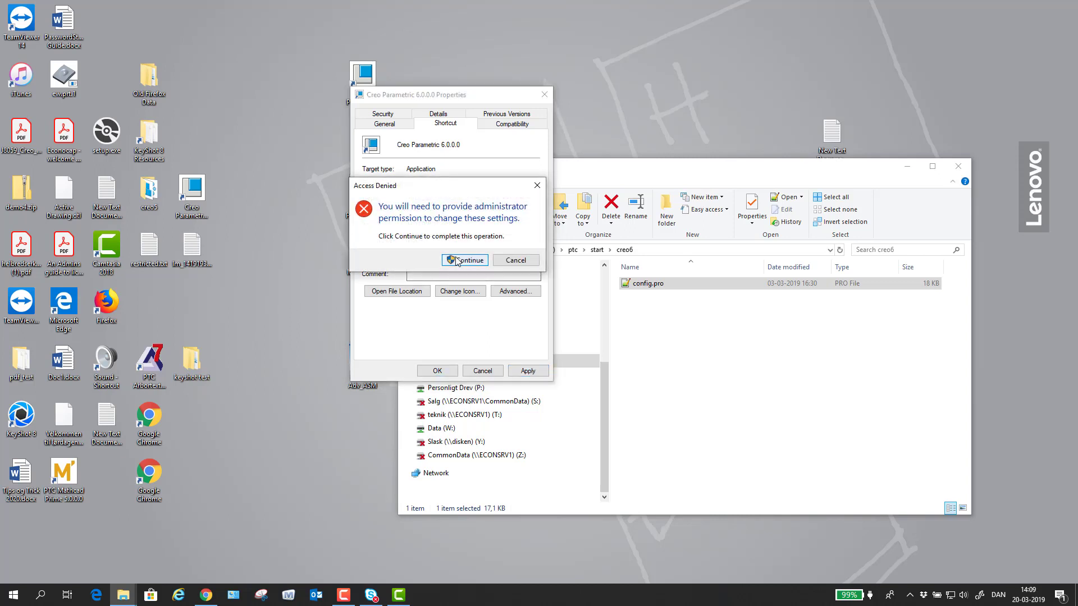
{"action": "left_click", "coordinate": [438, 371]}
Launch Creo Parametric 6.0 and allow its processes, including pro_comm_msg.exe and xtop.exe, through the firewall
{"action": "double_click", "coordinate": [364, 77]}
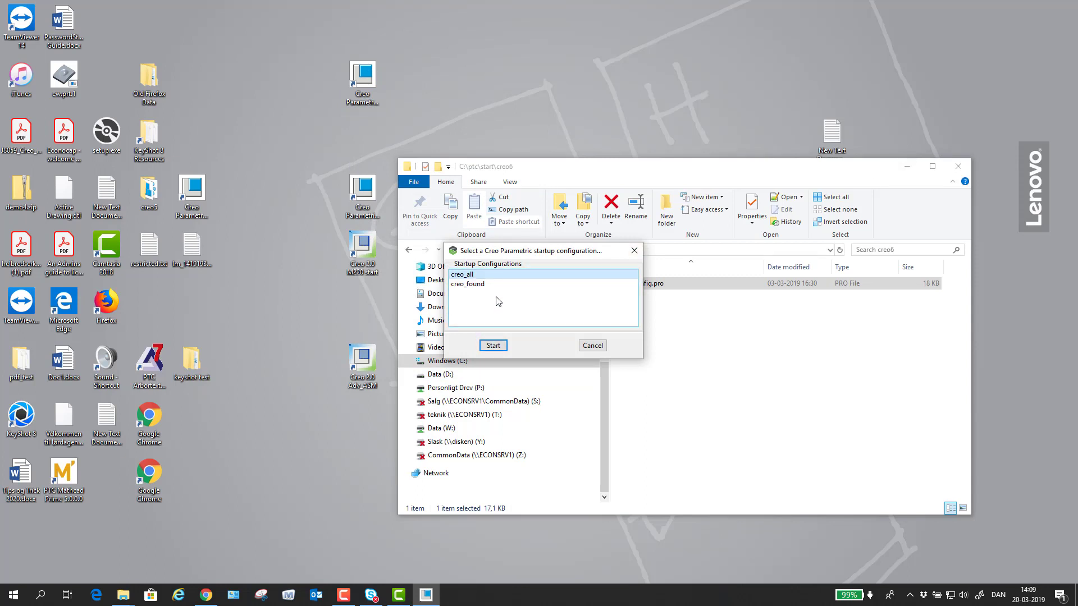
{"action": "left_click", "coordinate": [492, 345]}
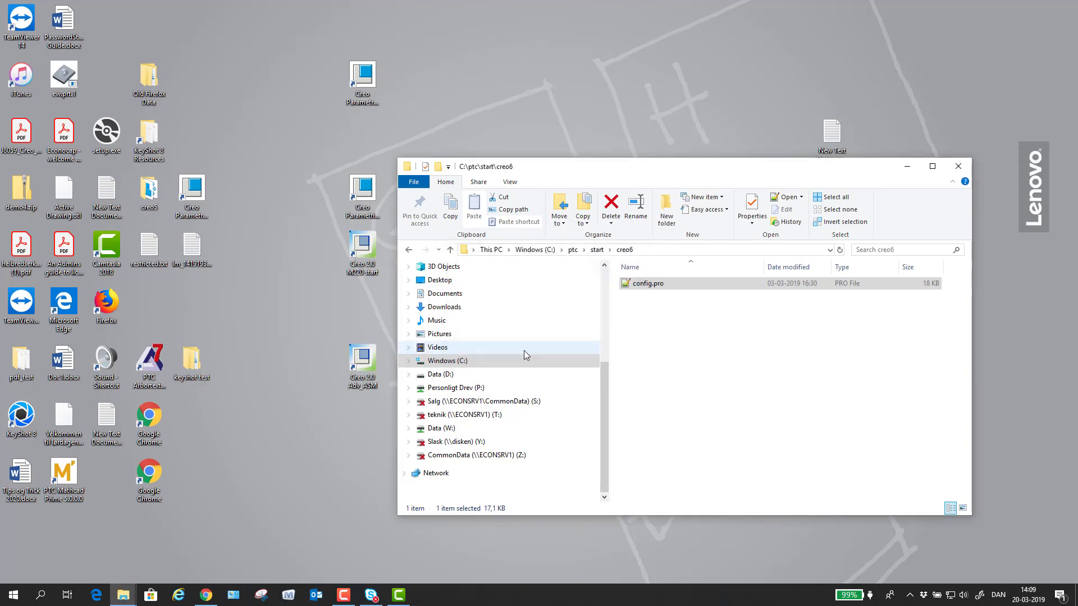
{"action": "left_click", "coordinate": [614, 405]}
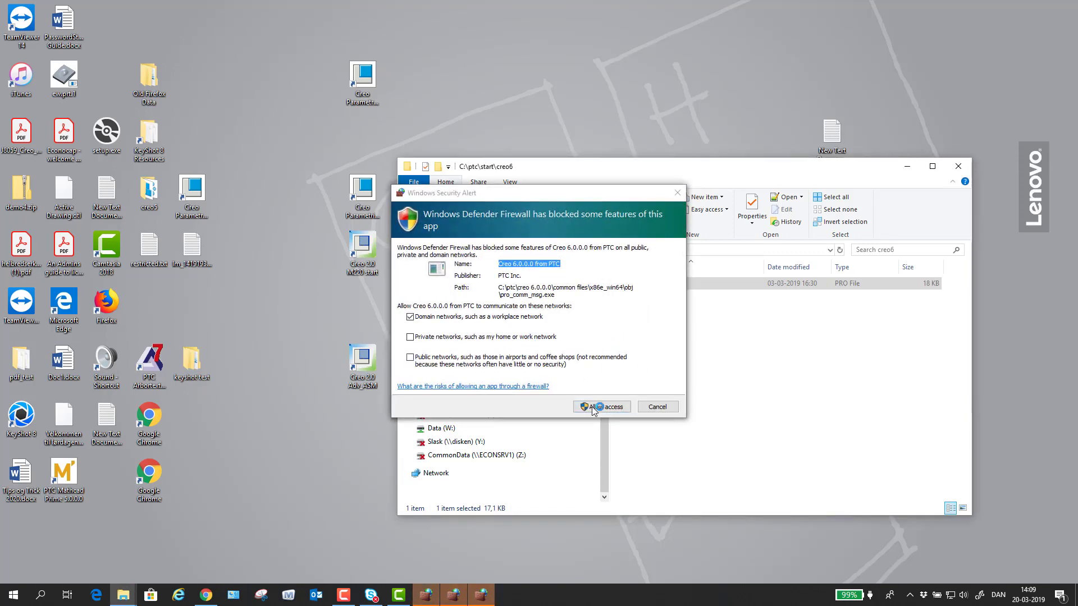
{"action": "left_click", "coordinate": [620, 411]}
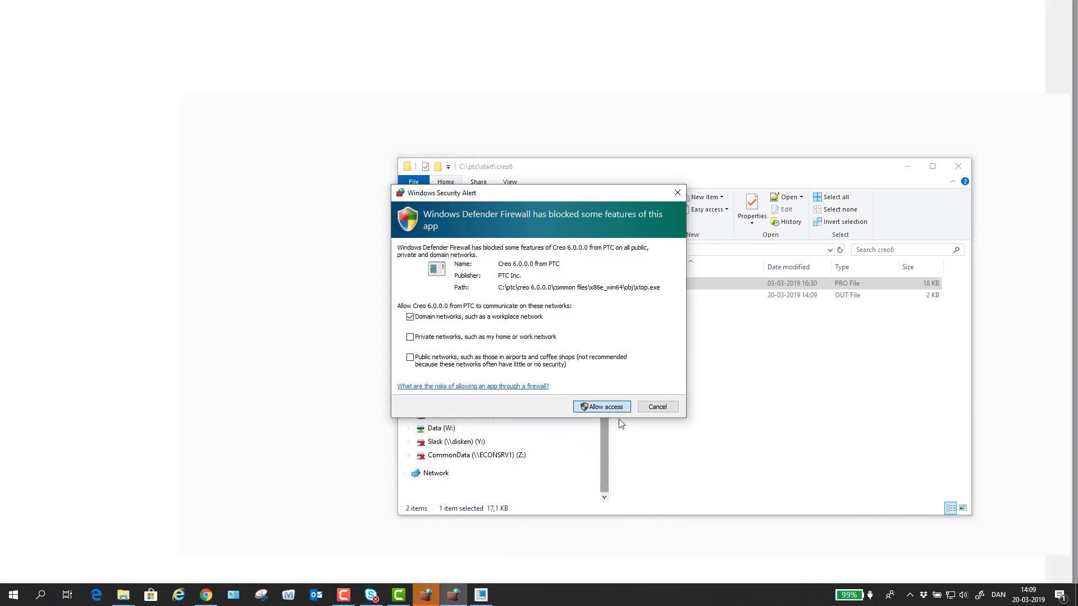
{"action": "left_click", "coordinate": [613, 412]}
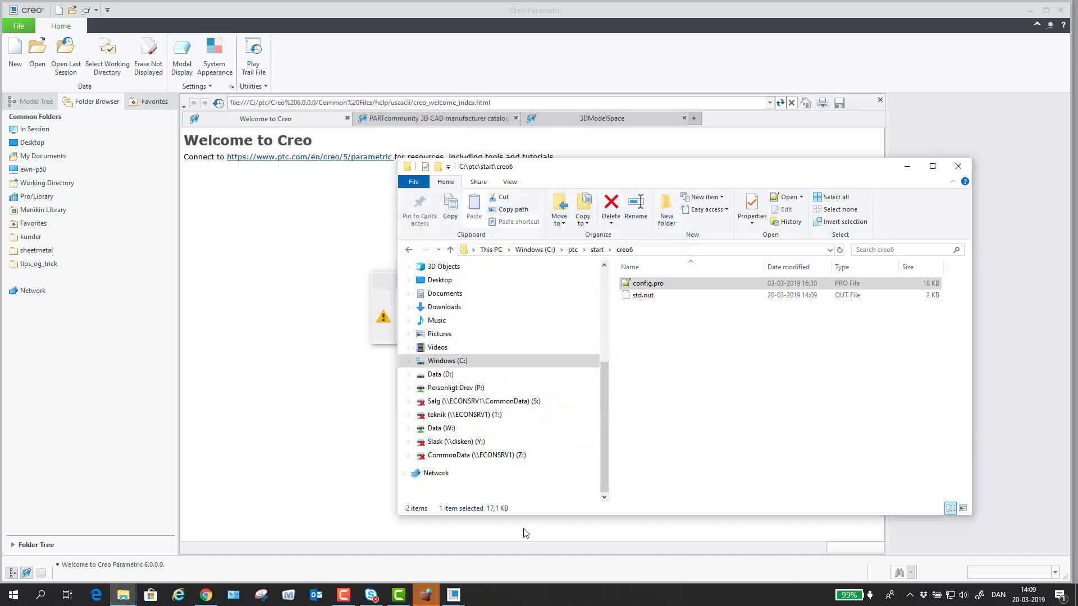
Allow nmsd.exe through the firewall and acknowledge the Warning Message List
{"action": "left_click", "coordinate": [614, 413]}
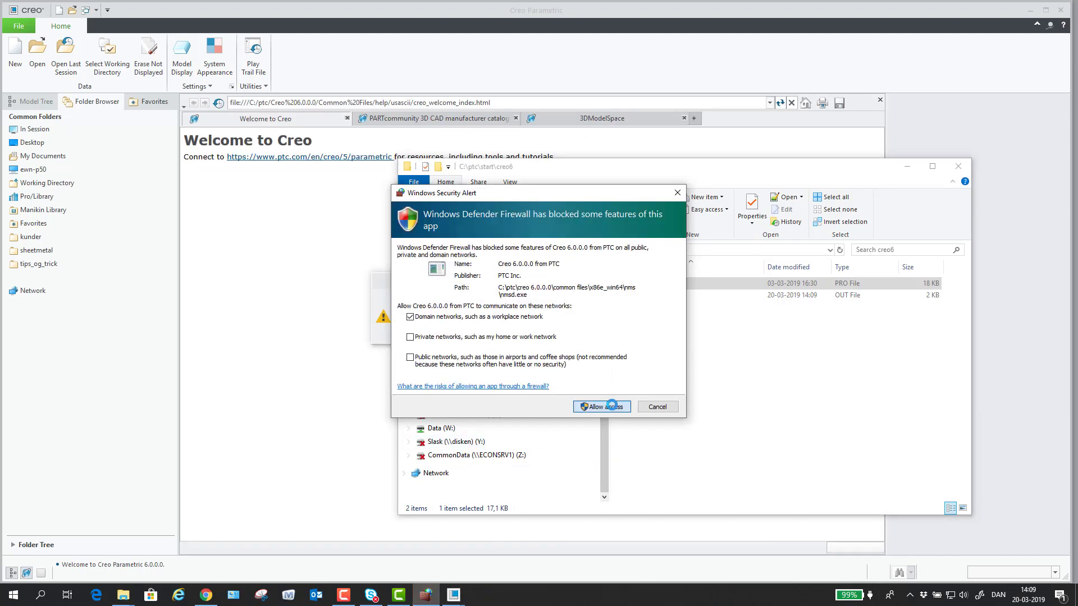
{"action": "left_click", "coordinate": [907, 167]}
{"action": "left_click", "coordinate": [616, 410]}
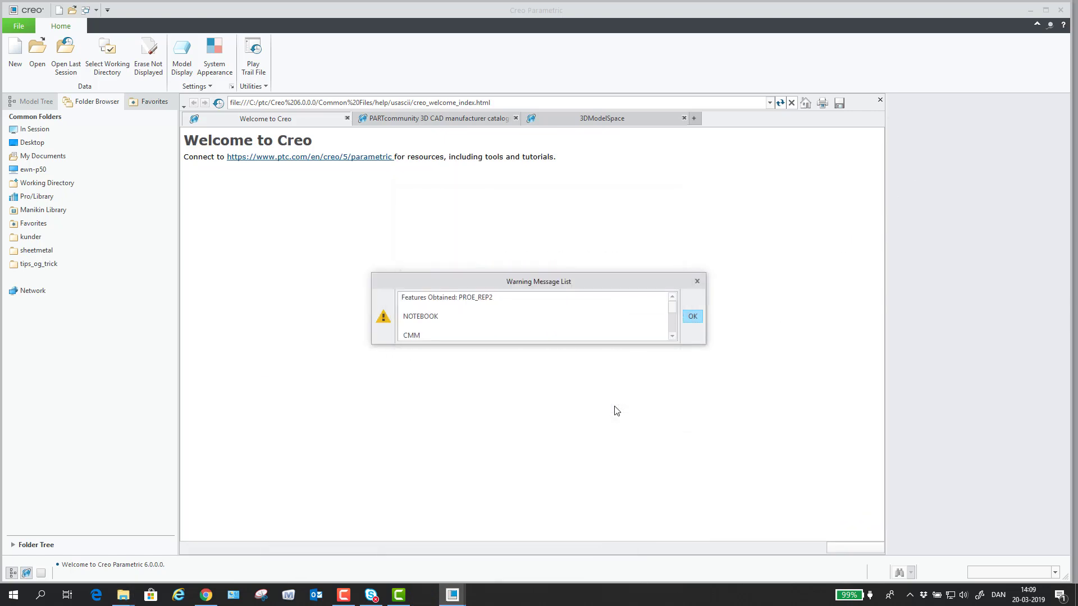
{"action": "left_click", "coordinate": [693, 317]}
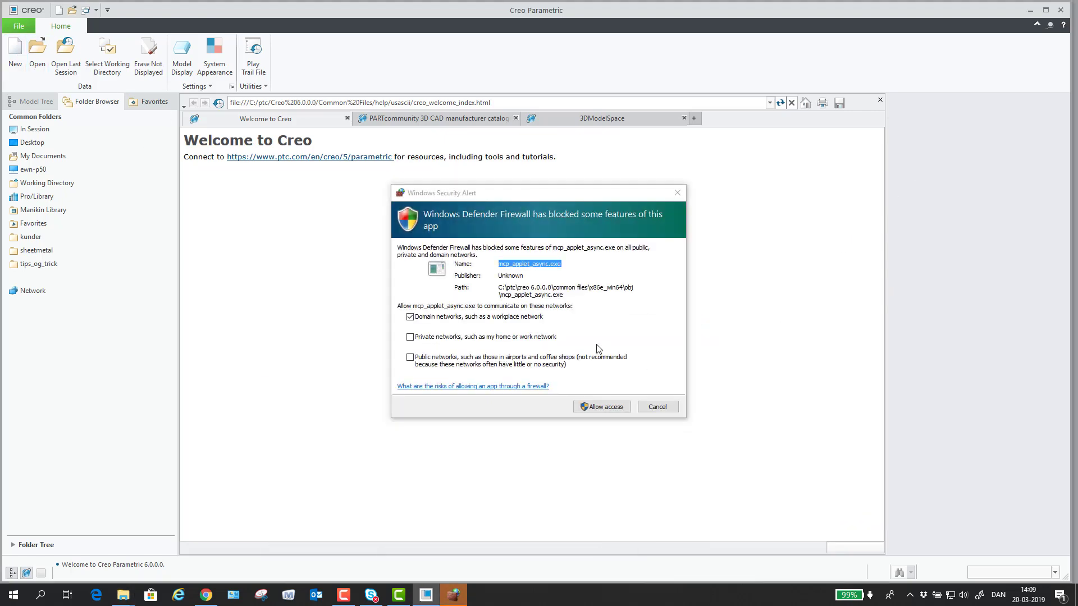
Allow mcp_applet_async.exe through the firewall and create new part PRT0001 from the default template
{"action": "left_click", "coordinate": [599, 407]}
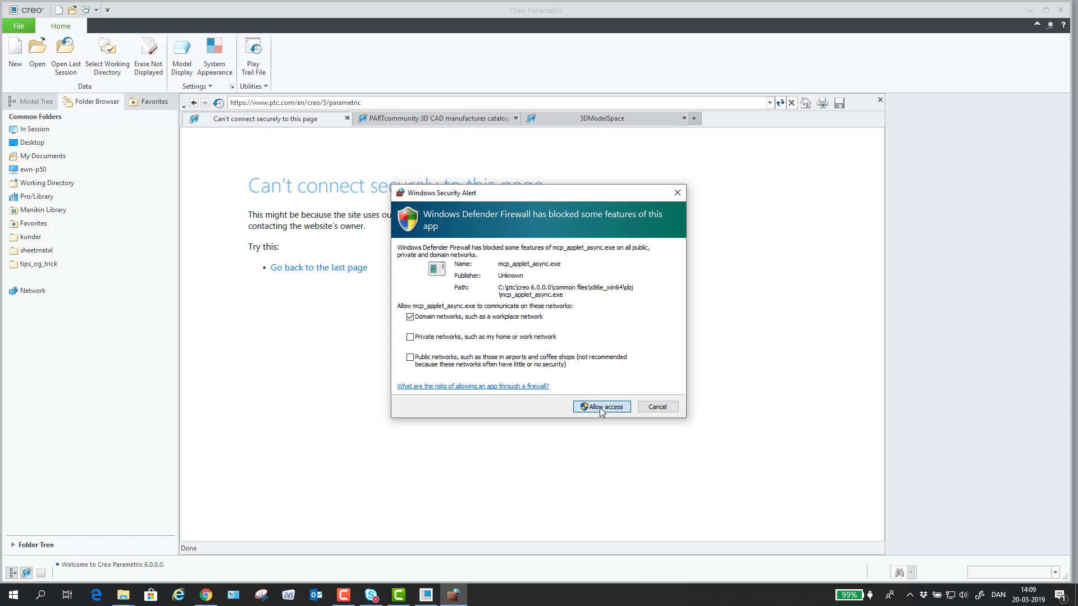
{"action": "left_click", "coordinate": [605, 408]}
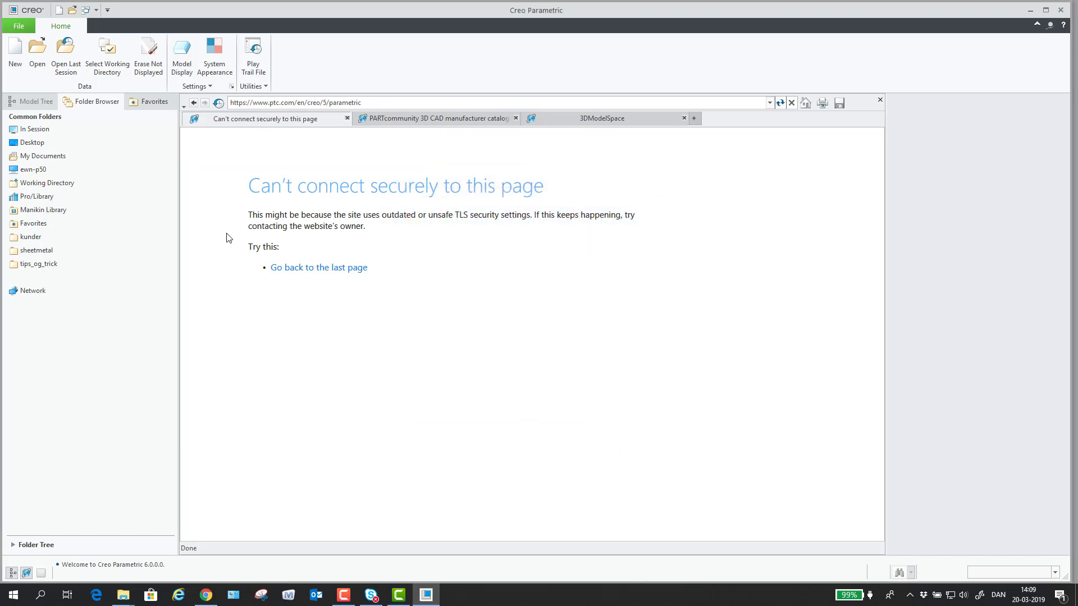
{"action": "left_click", "coordinate": [16, 58]}
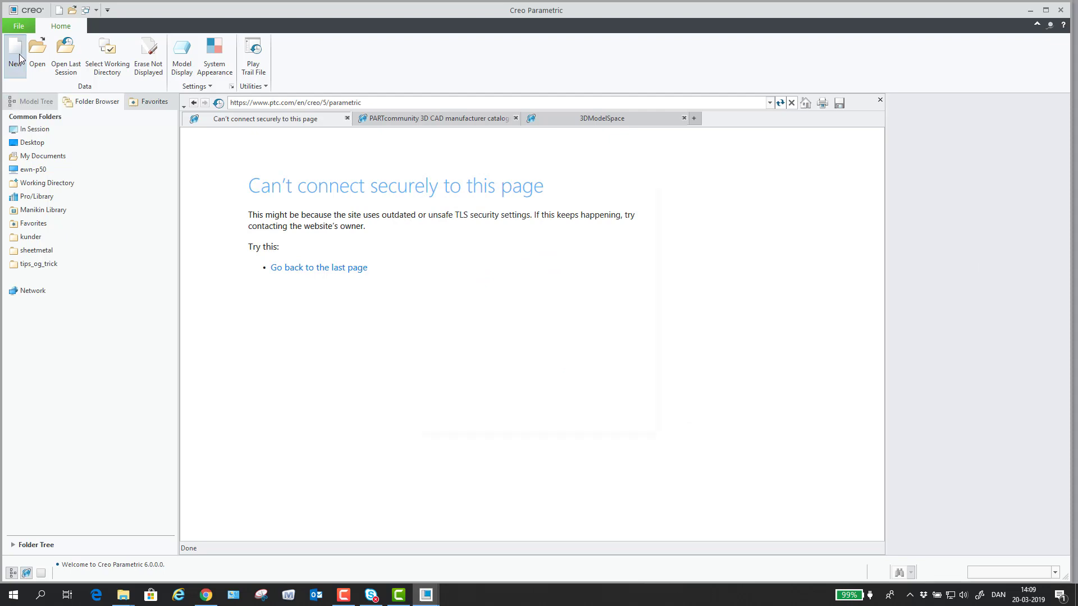
{"action": "left_click", "coordinate": [609, 412]}
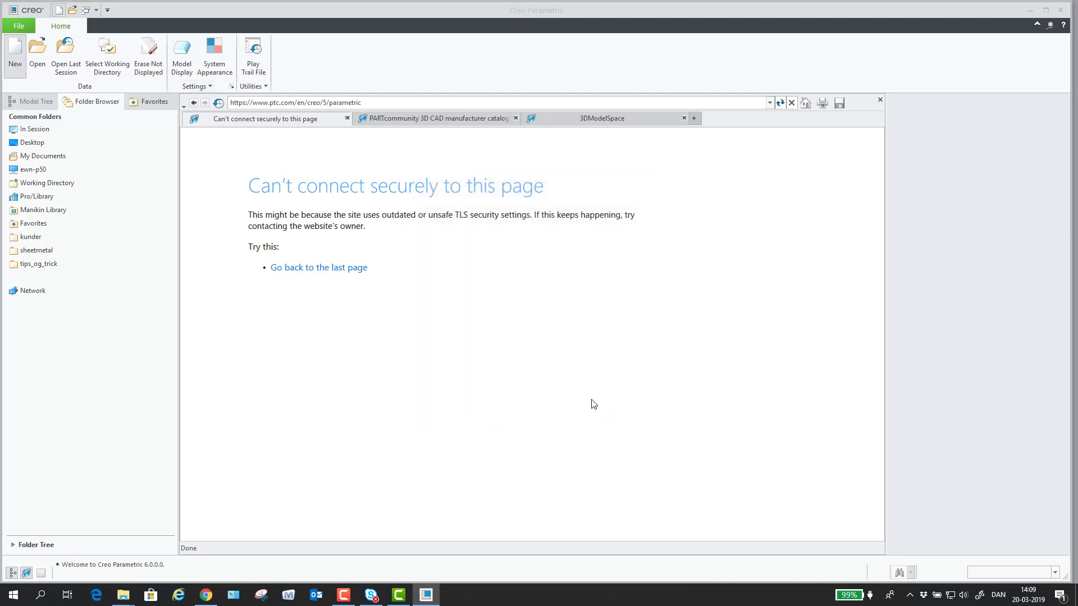